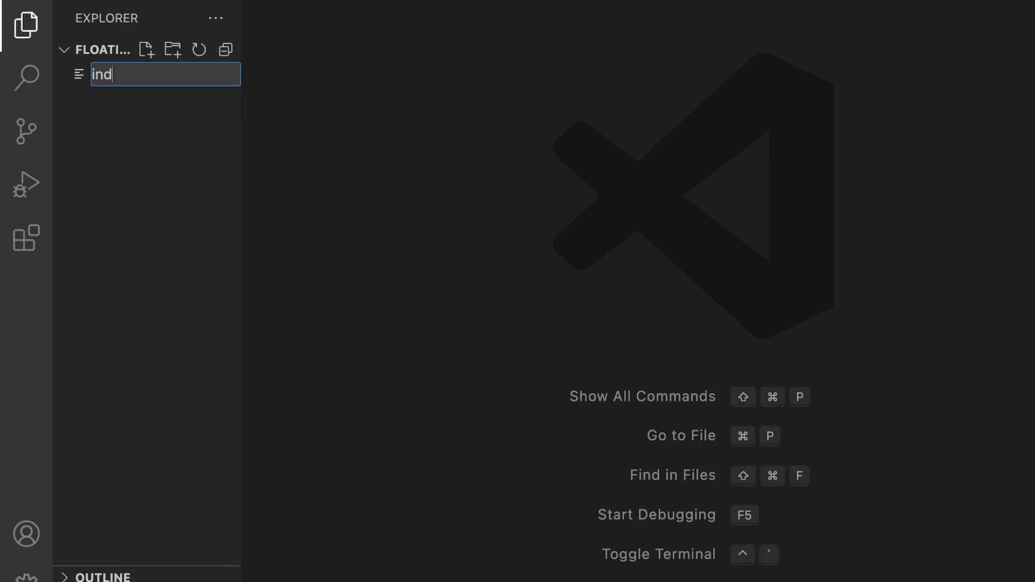
pyautogui.write('ex.html')
# Create index.html and style.css in the project folder
pyautogui.press('Return')
pyautogui.rightClick(124, 111)
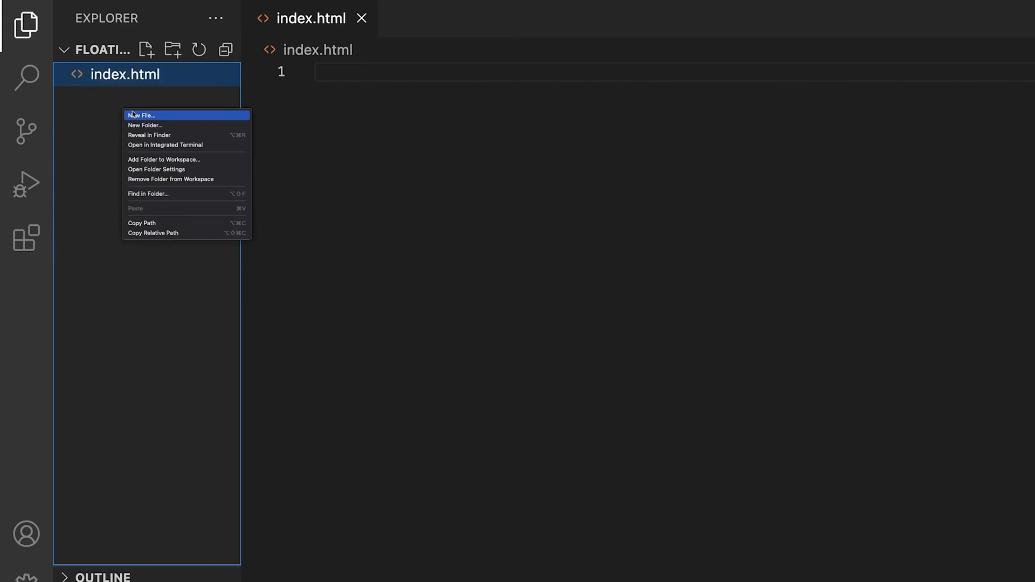
pyautogui.click(134, 115)
pyautogui.write('style.c')
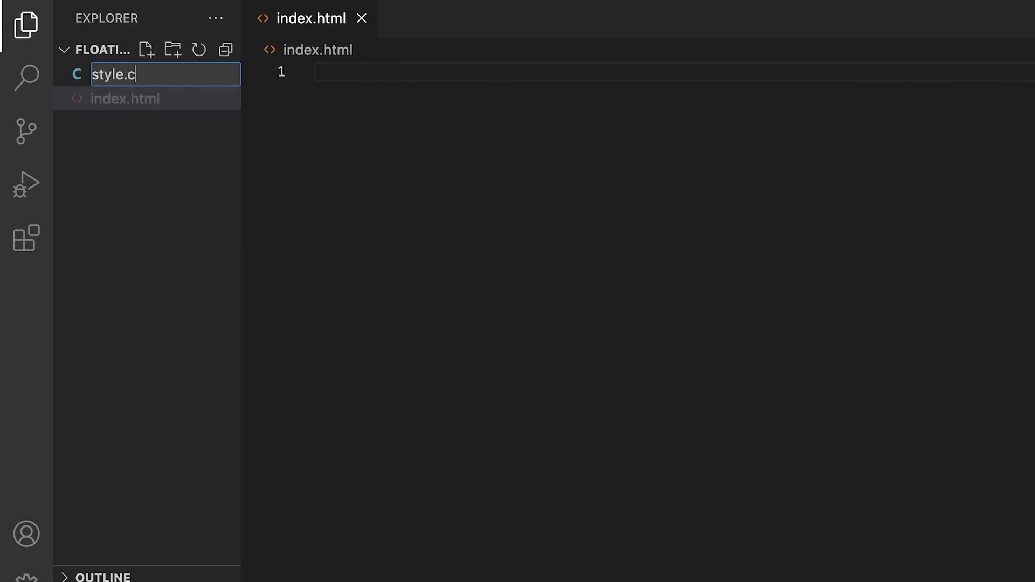
pyautogui.write('ss')
pyautogui.press('Return')
# Expand the HTML boilerplate in index.html and link ./style.css after the viewport meta
pyautogui.click(125, 74)
pyautogui.write('!')
pyautogui.press('Tab')
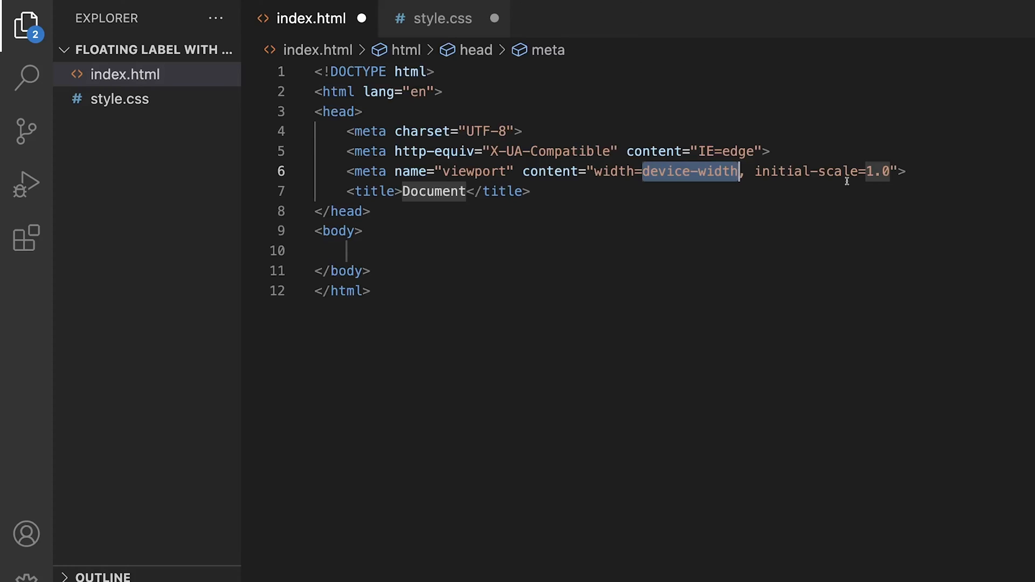
pyautogui.click(917, 173)
pyautogui.press('Return')
pyautogui.write('link')
pyautogui.press('Tab')
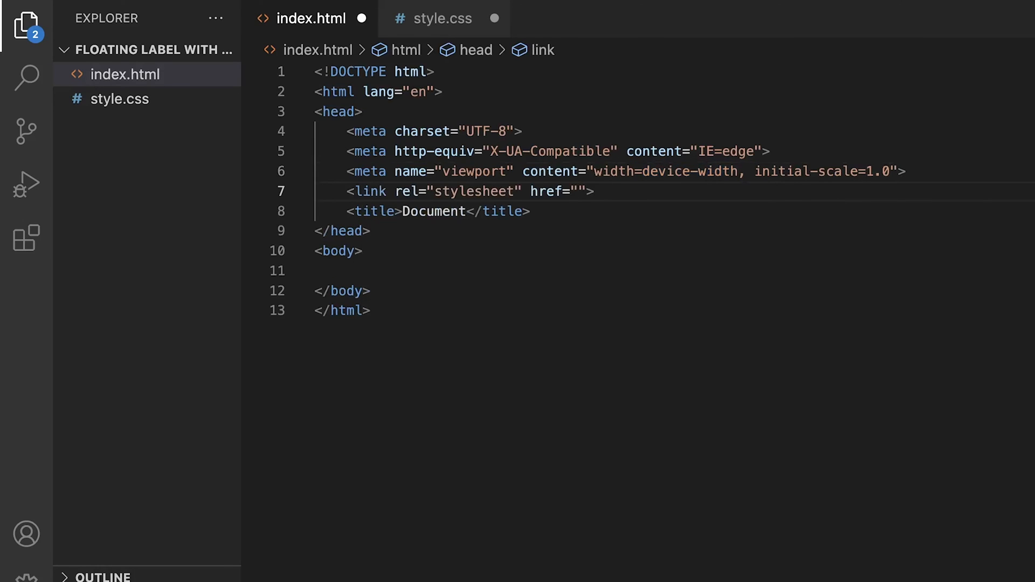
pyautogui.write('./')
pyautogui.press('Down')
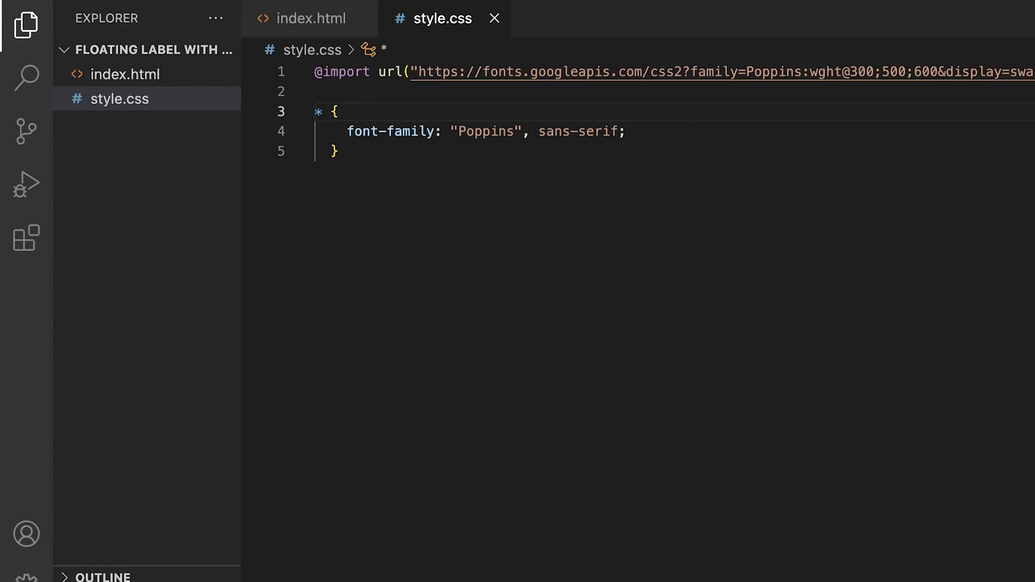
# Zero margin and padding with border-box sizing in the universal * rule
pyautogui.click(372, 113)
pyautogui.press('Return')
pyautogui.write('margin: 0;')
pyautogui.press('Return')
pyautogui.write('padding: 0;')
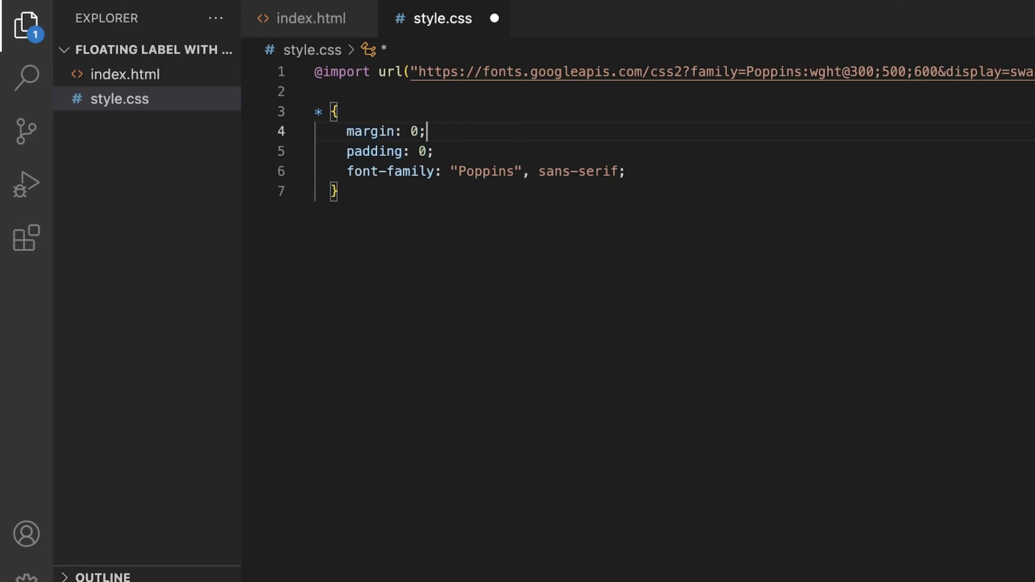
pyautogui.click(388, 253)
pyautogui.press('Return')
pyautogui.press('Return')
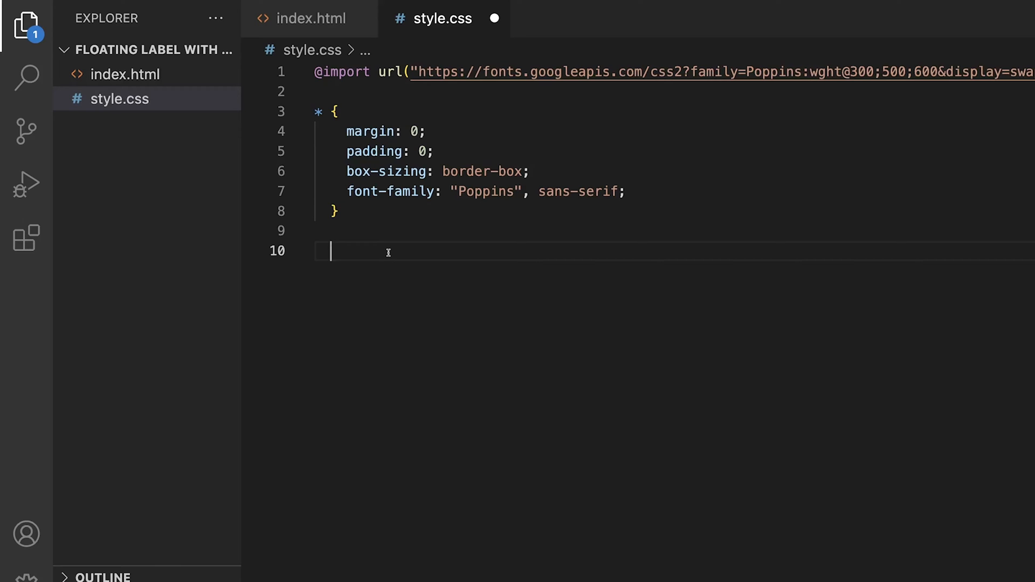
pyautogui.write('body {')
# Make the body #d5d3d3, 100vh tall, a grid with place-items center, and save
pyautogui.press('Return')
pyautogui.write('background-color: #d5d3d3;')
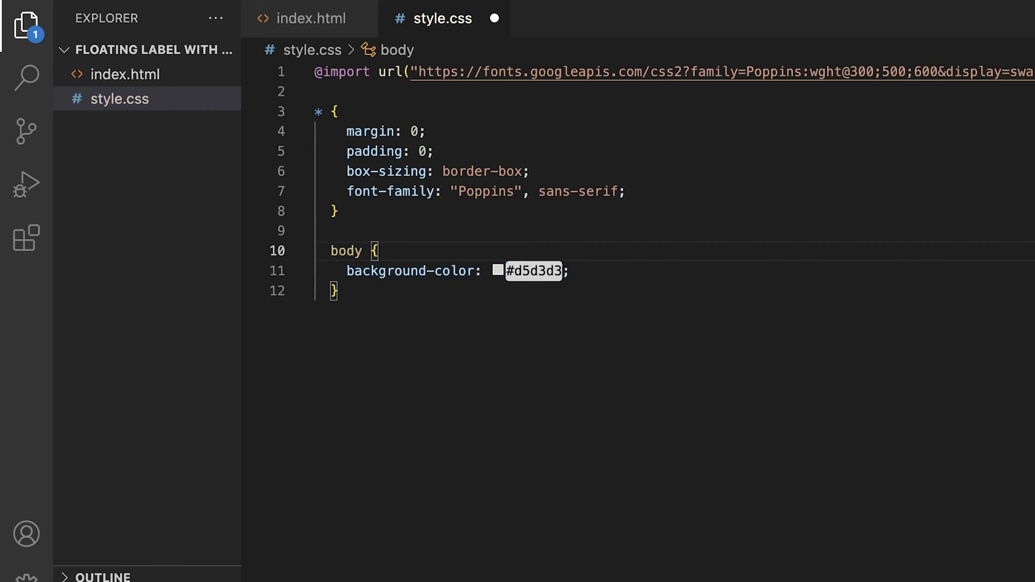
pyautogui.press('Return')
pyautogui.write('height: 100vh;')
pyautogui.press('Return')
pyautogui.write('display: grid;')
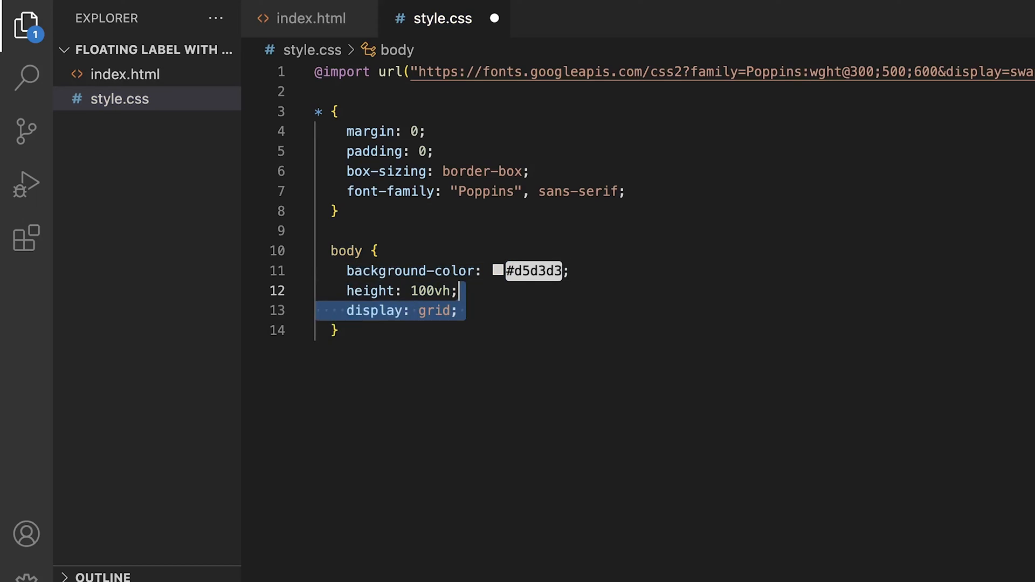
pyautogui.press('Down')
pyautogui.press('Return')
pyautogui.write('place-items: center;')
pyautogui.hotkey('ctrl', 's')
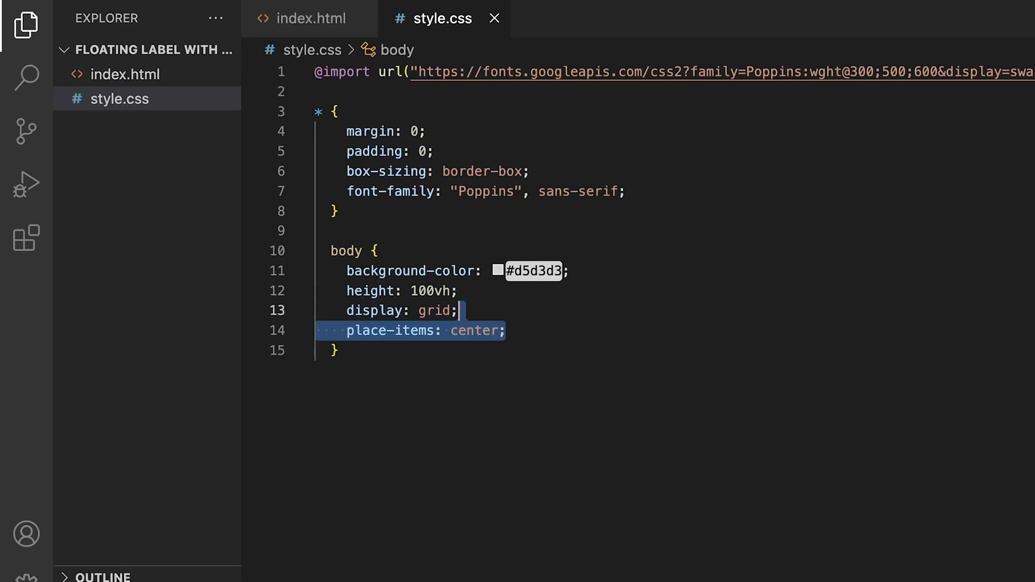
pyautogui.press('Escape')
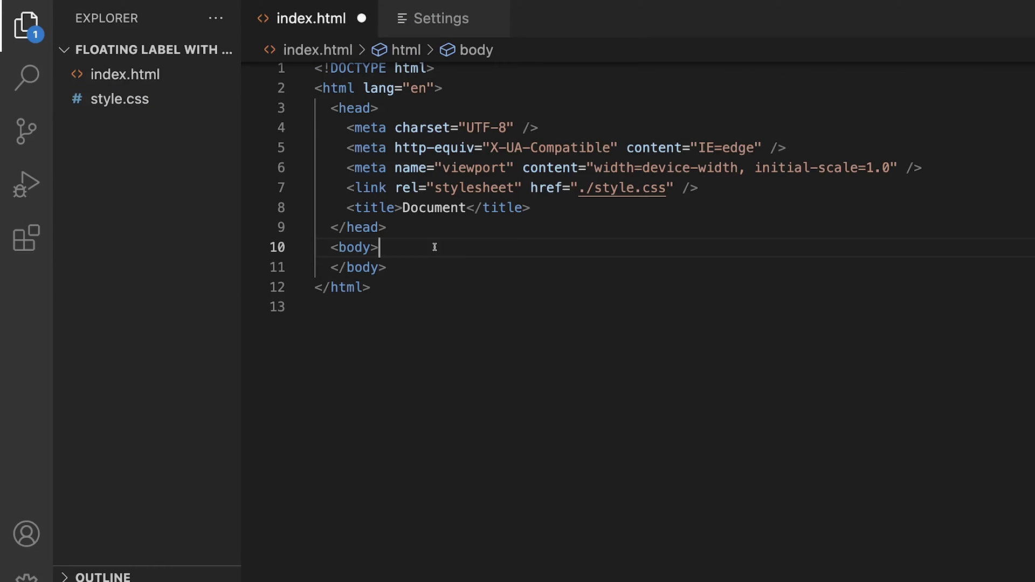
# Add a div.input wrapper holding a text input with id username
pyautogui.write('<div>     </div>')
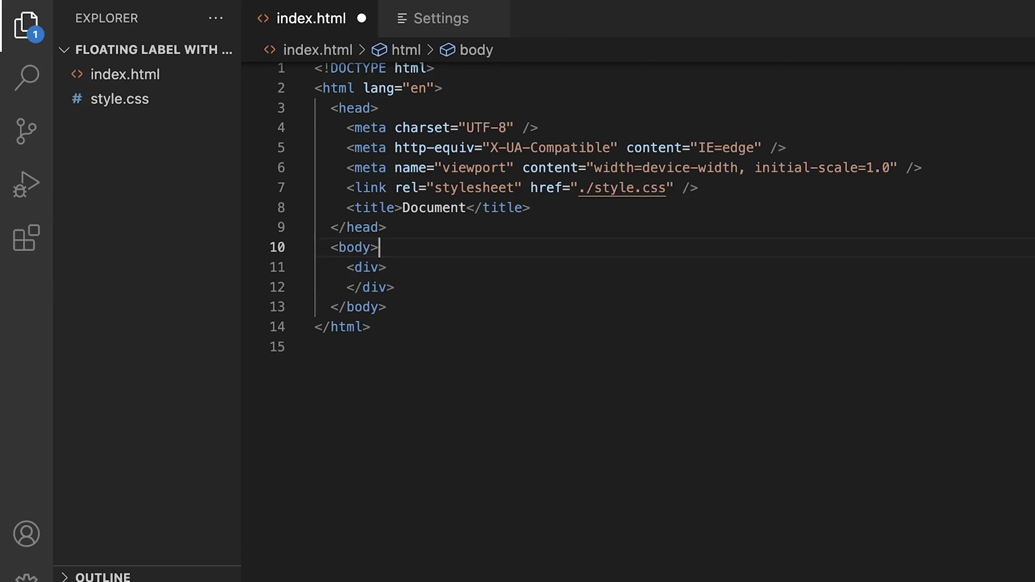
pyautogui.write('class="input"')
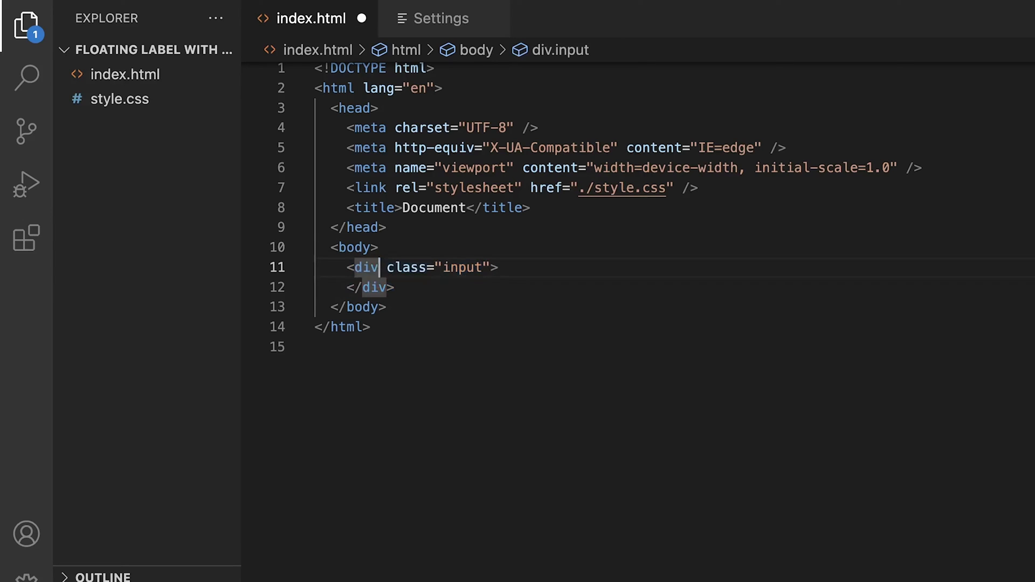
pyautogui.press('End')
pyautogui.write('<input type="text" />')
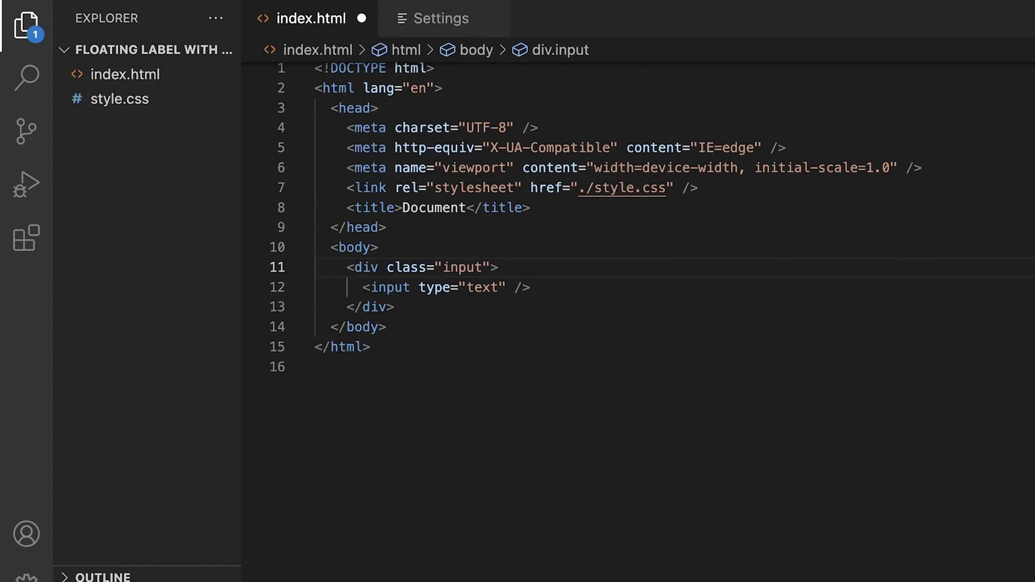
pyautogui.click(510, 287)
pyautogui.write('id="username"')
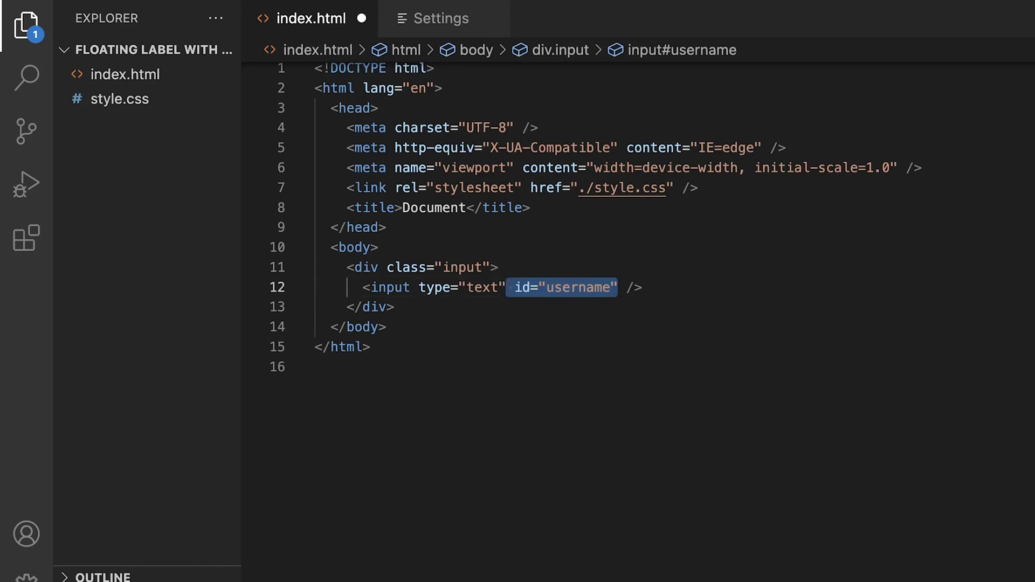
# Add a label for username reading Username below the input
pyautogui.click(667, 292)
pyautogui.hotkey('ctrl', 'v')
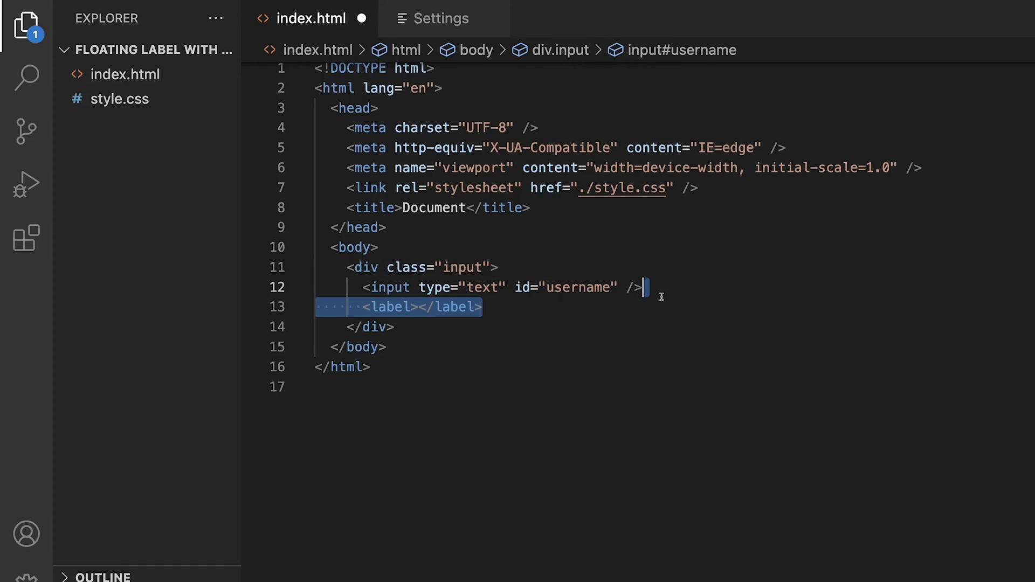
pyautogui.click(541, 308)
pyautogui.write('for="username"')
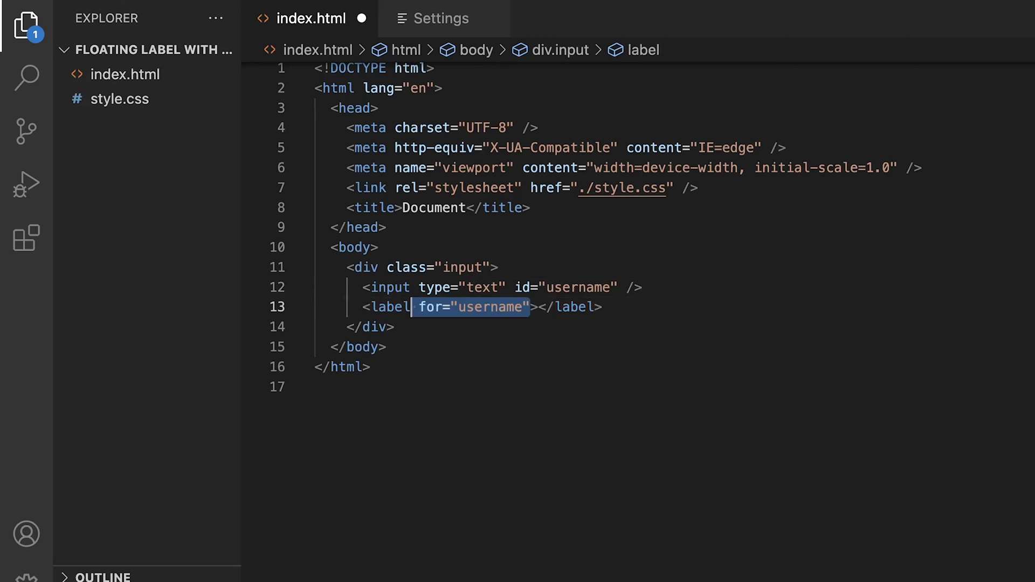
pyautogui.click(542, 308)
pyautogui.write('Username')
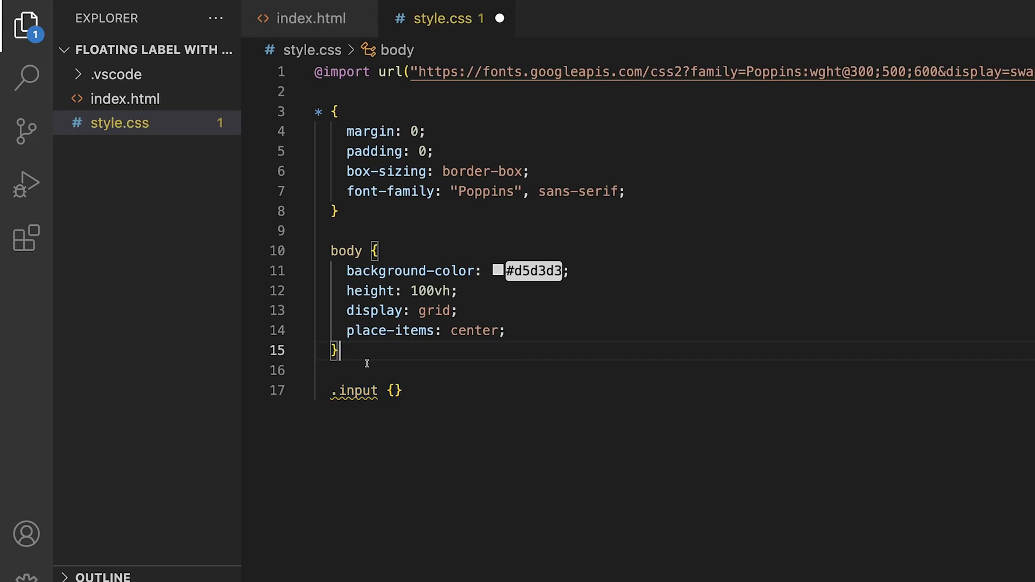
pyautogui.scroll(-2, 369, 352)
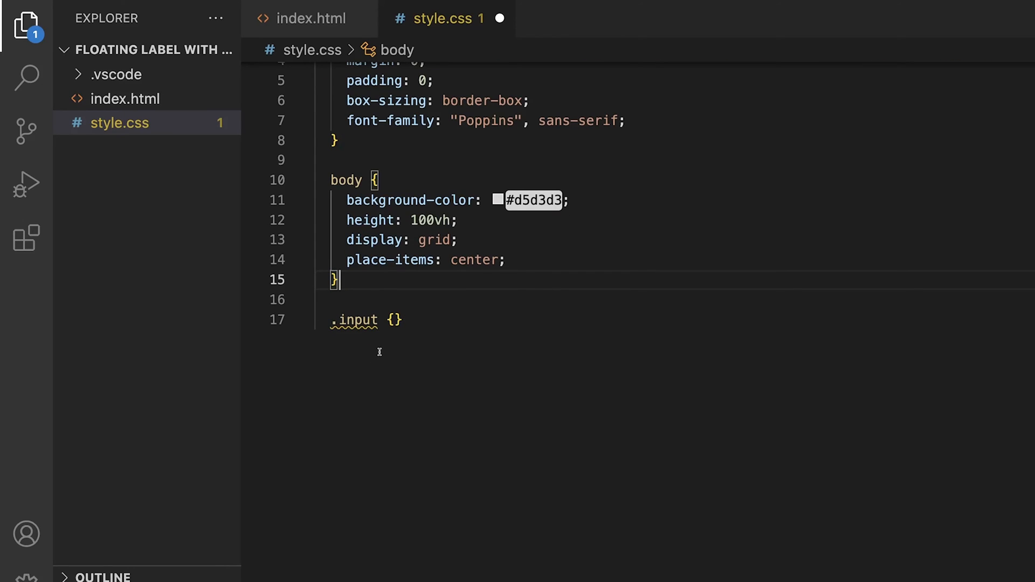
pyautogui.write('display: flex;')
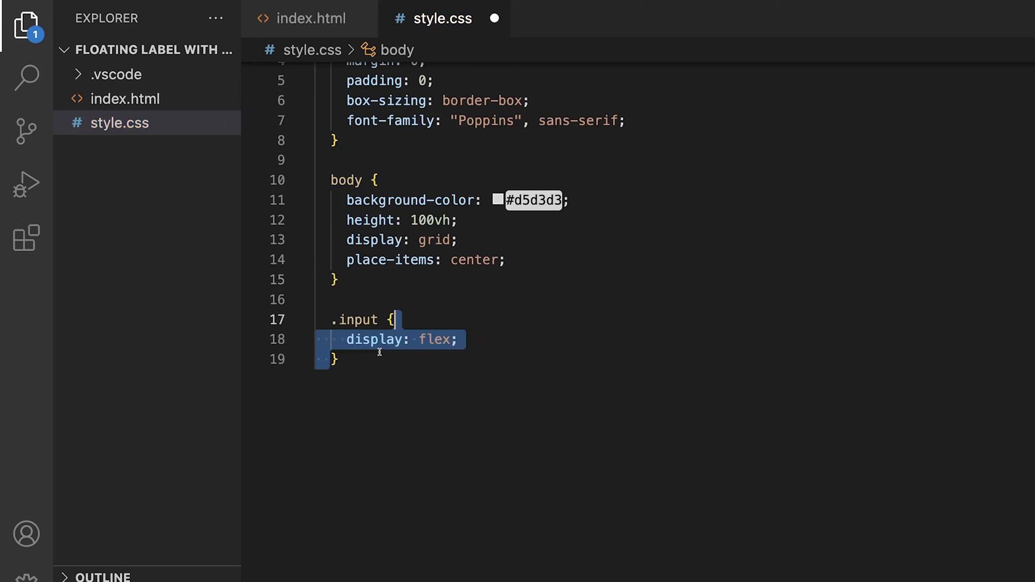
# Give the .input wrapper flex column layout and relative positioning
pyautogui.click(467, 347)
pyautogui.press('Return')
pyautogui.write('flex-direction: column;')
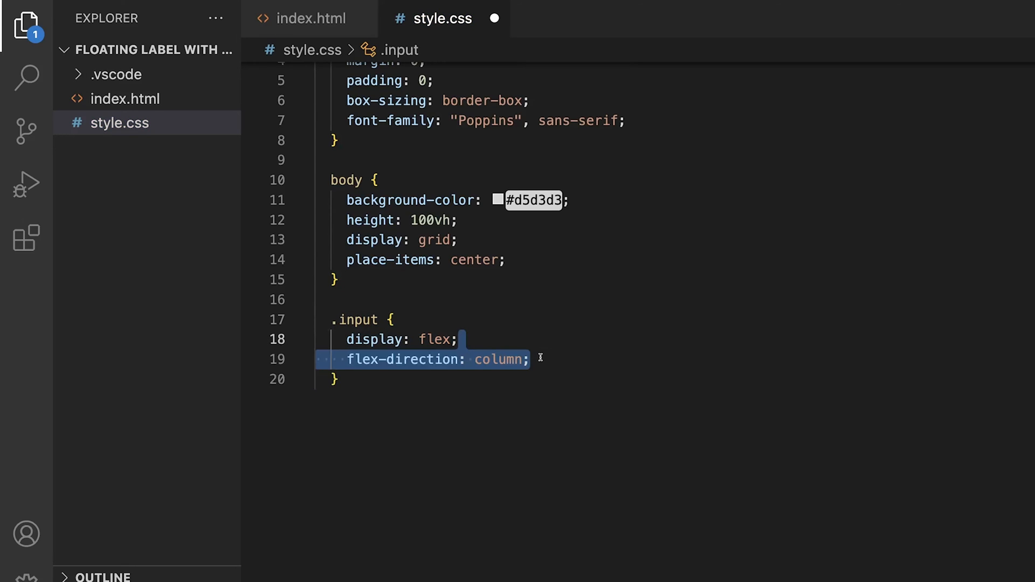
pyautogui.click(542, 360)
pyautogui.press('Return')
pyautogui.write('position: relative;')
pyautogui.click(544, 358)
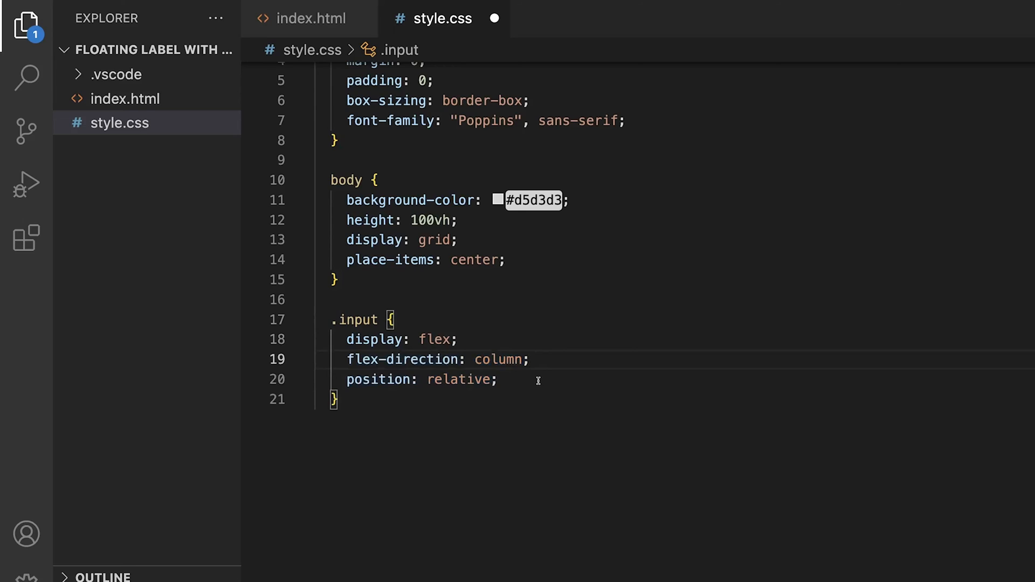
pyautogui.scroll(-5, 538, 374)
pyautogui.write('input {}')
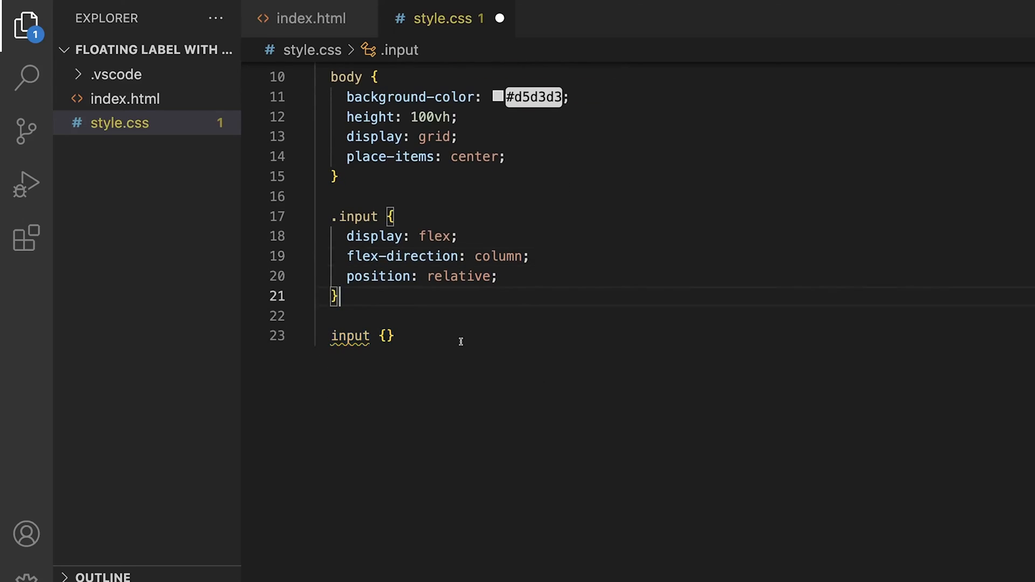
# Give the input its width, no border, transparent background and a bottom-only border
pyautogui.press('Left')
pyautogui.press('Return')
pyautogui.write('width: 350px;')
pyautogui.click(482, 356)
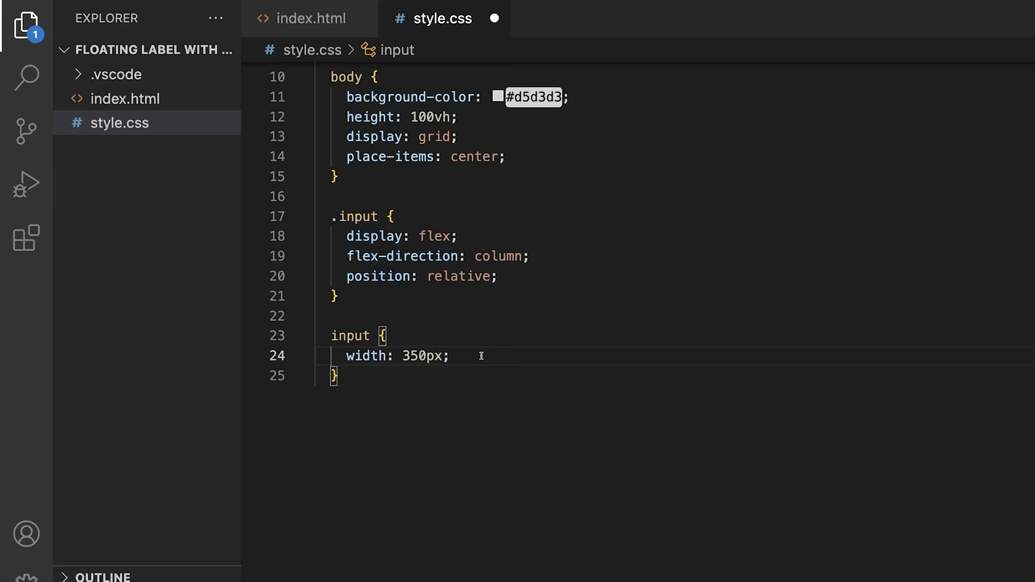
pyautogui.press('Return')
pyautogui.write('padding: 8px 0;')
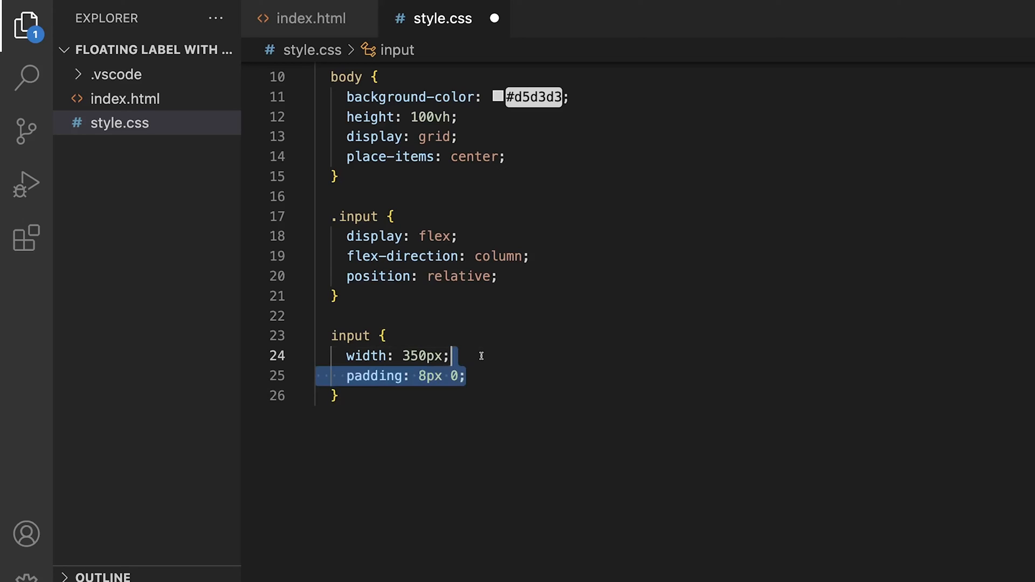
pyautogui.press('Right')
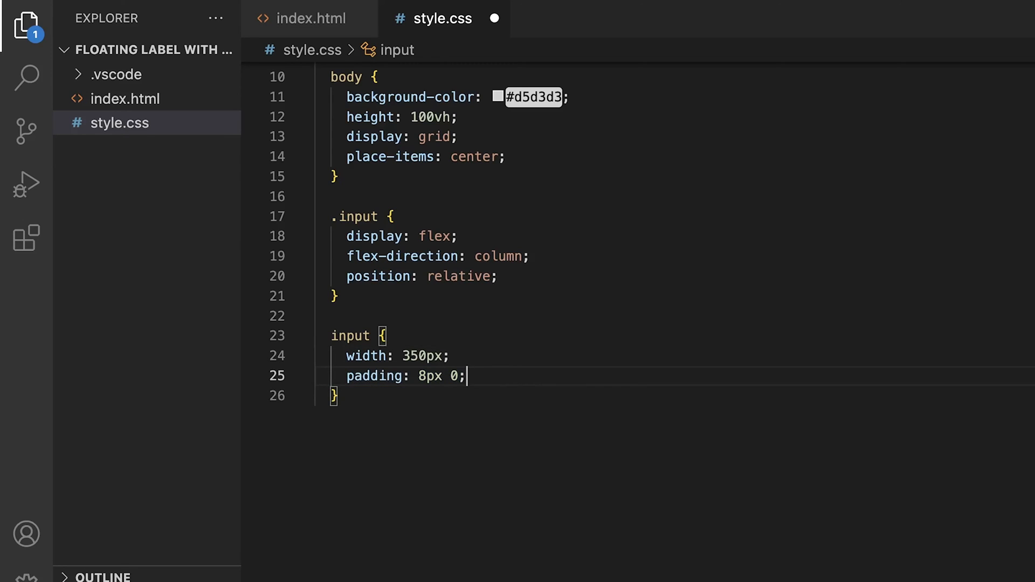
pyautogui.press('Return')
pyautogui.write('border: none;')
pyautogui.click(489, 397)
pyautogui.scroll(-2, 489, 396)
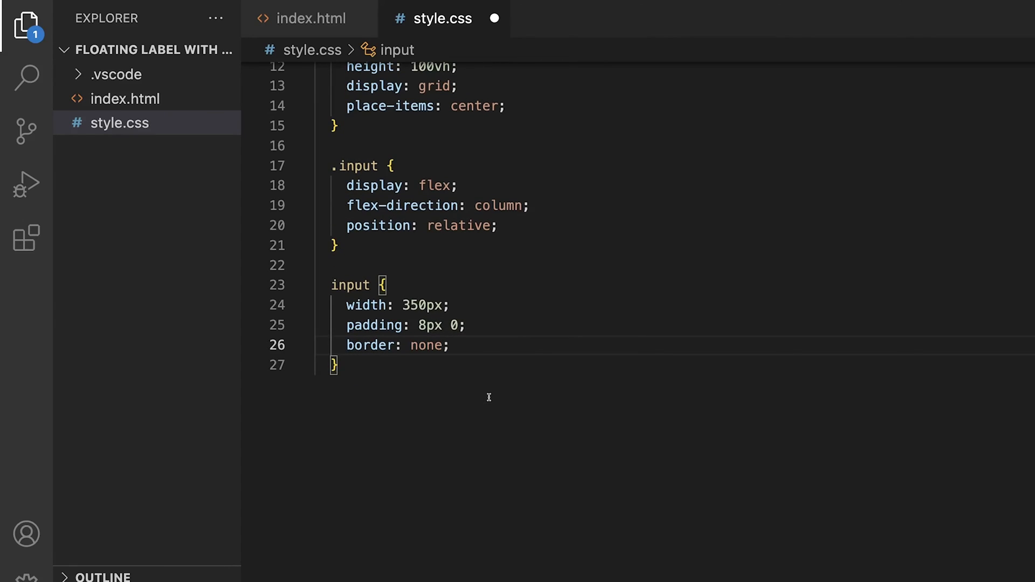
pyautogui.press('Return')
pyautogui.write('background-color: transparent;')
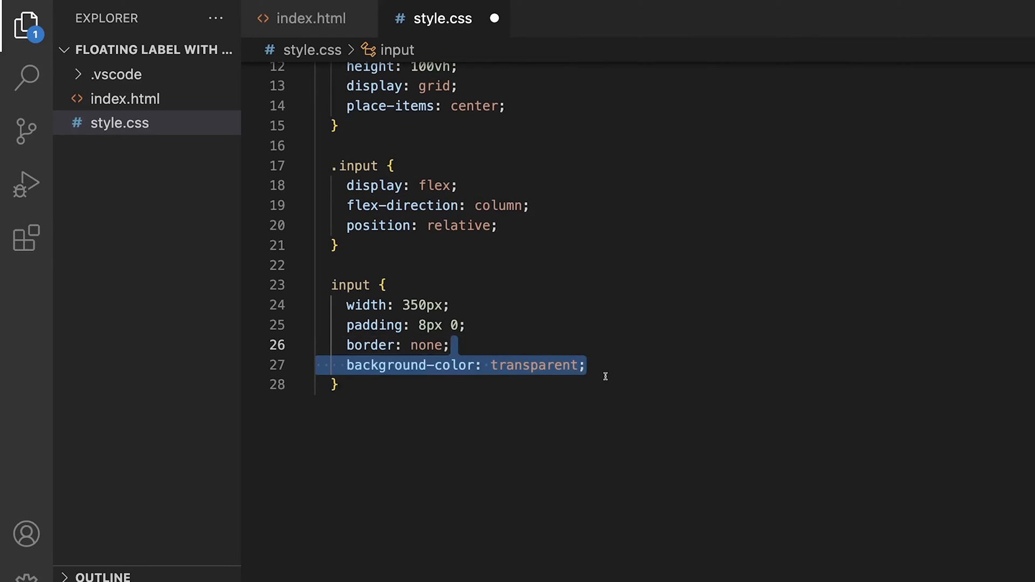
pyautogui.press('Return')
pyautogui.write('border-bottom: 1px solid #181824;')
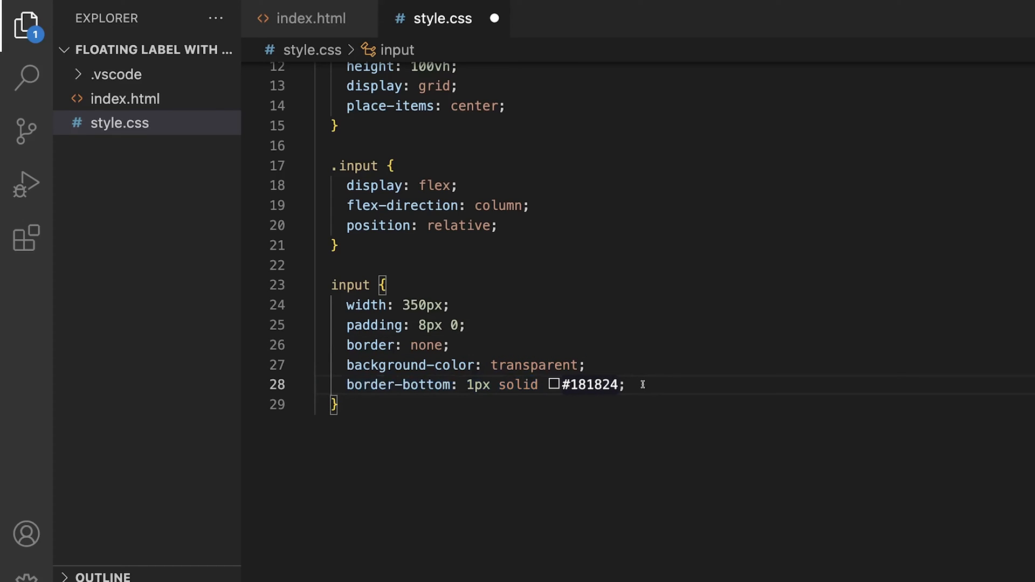
# Set the input's font size, weight 300 and a 300ms ease transition, and save
pyautogui.press('Return')
pyautogui.write('font-size: 14px;')
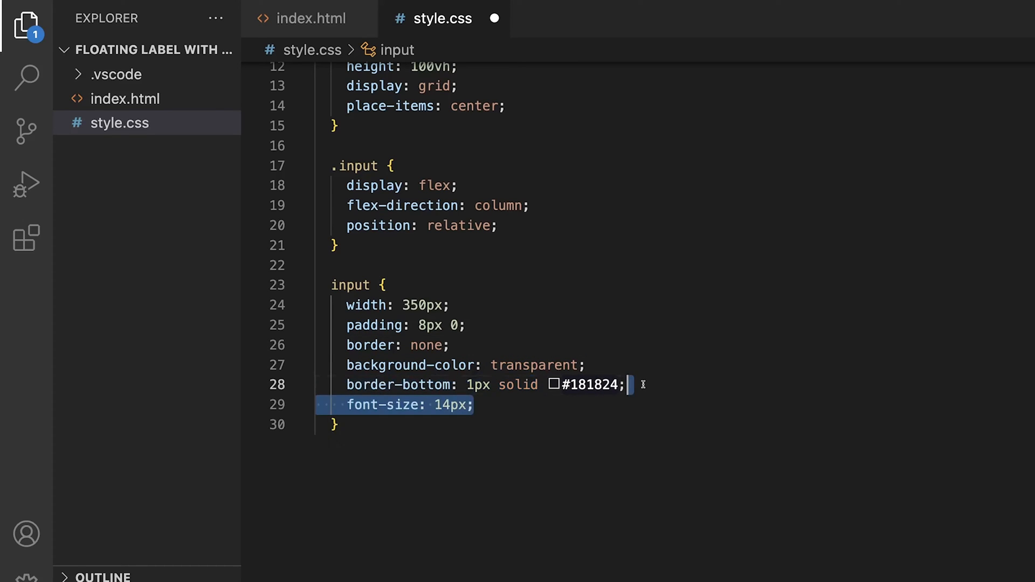
pyautogui.press('Return')
pyautogui.write('font-weight: 300;')
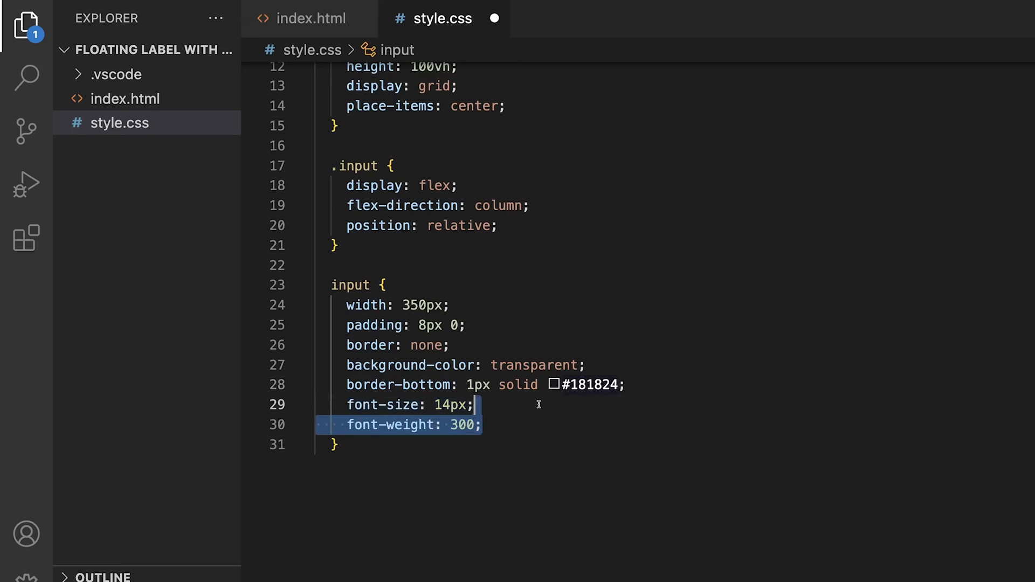
pyautogui.press('Return')
pyautogui.write('transition: 300ms ease;')
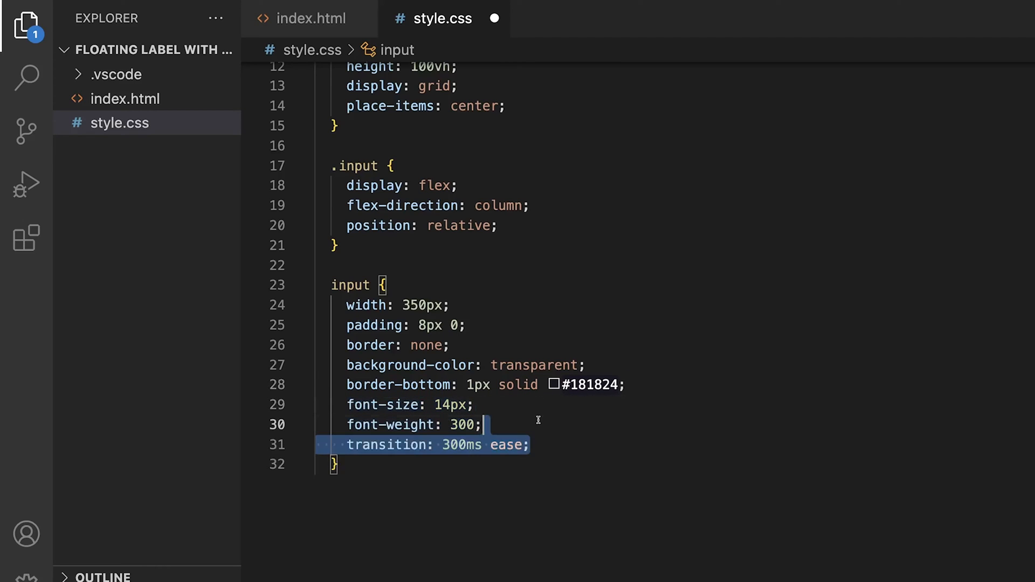
pyautogui.hotkey('ctrl', 's')
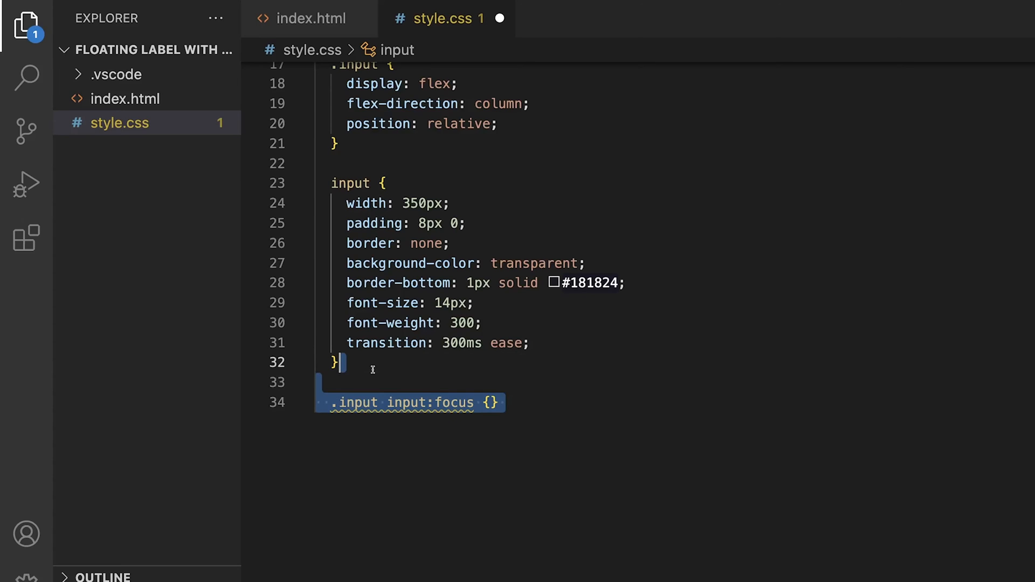
# Make input:focus outline none, border-color #6236ff with a 0 1px 0 0 #6236ff shadow, saved
pyautogui.press('Return')
pyautogui.write('outline: none;')
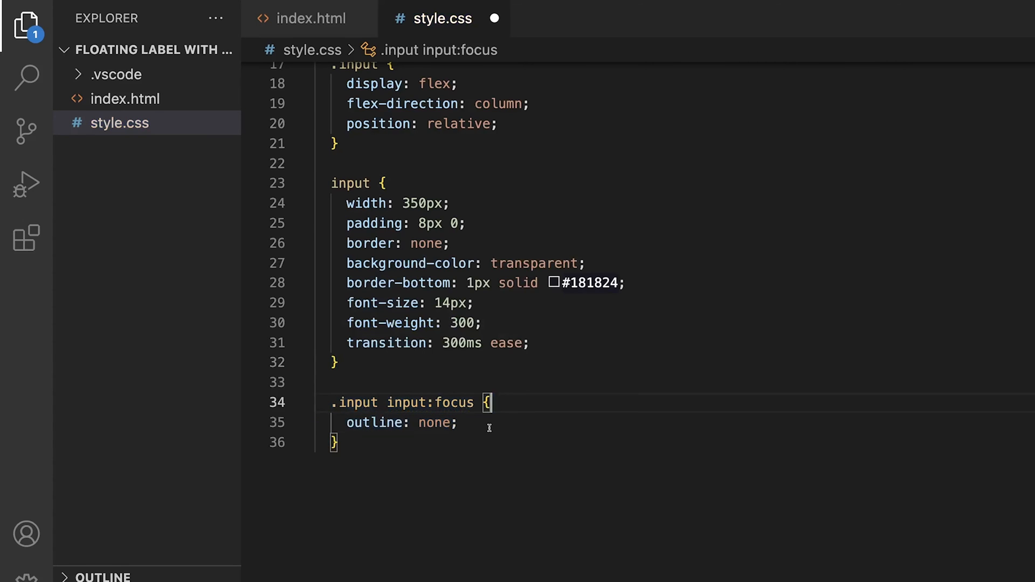
pyautogui.press('Return')
pyautogui.write('border-color: #6236ff;')
pyautogui.click(533, 443)
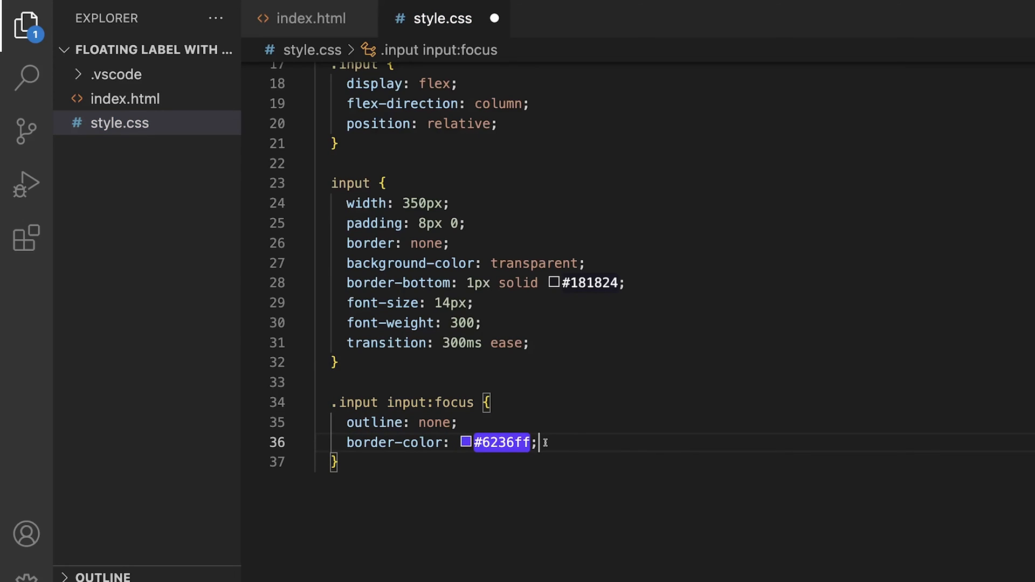
pyautogui.press('Return')
pyautogui.write('box-shadow: 0 1px 0 0 #6236ff;')
pyautogui.click(623, 462)
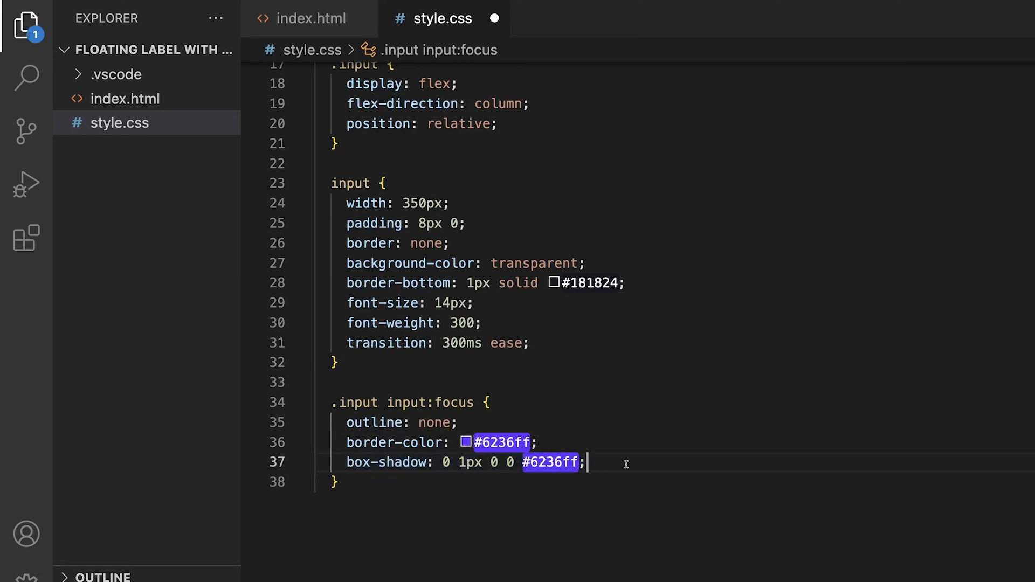
pyautogui.hotkey('ctrl', 's')
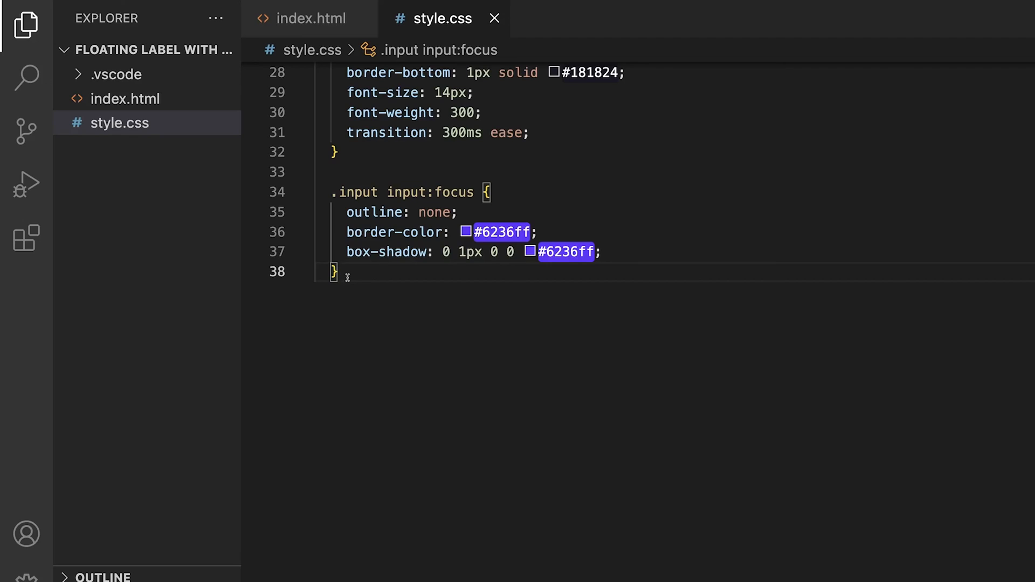
pyautogui.write('label {}')
pyautogui.write('position: absolute;')
# Save the absolute label rule and check the wrapper's relative positioning
pyautogui.click(469, 310)
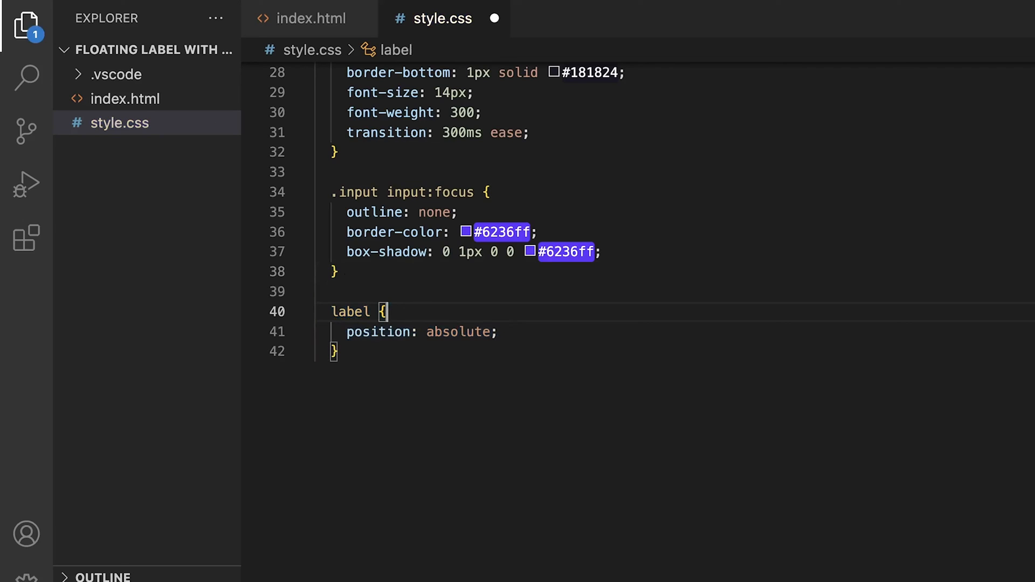
pyautogui.hotkey('ctrl', 's')
pyautogui.scroll(2, 525, 308)
pyautogui.scroll(2, 518, 312)
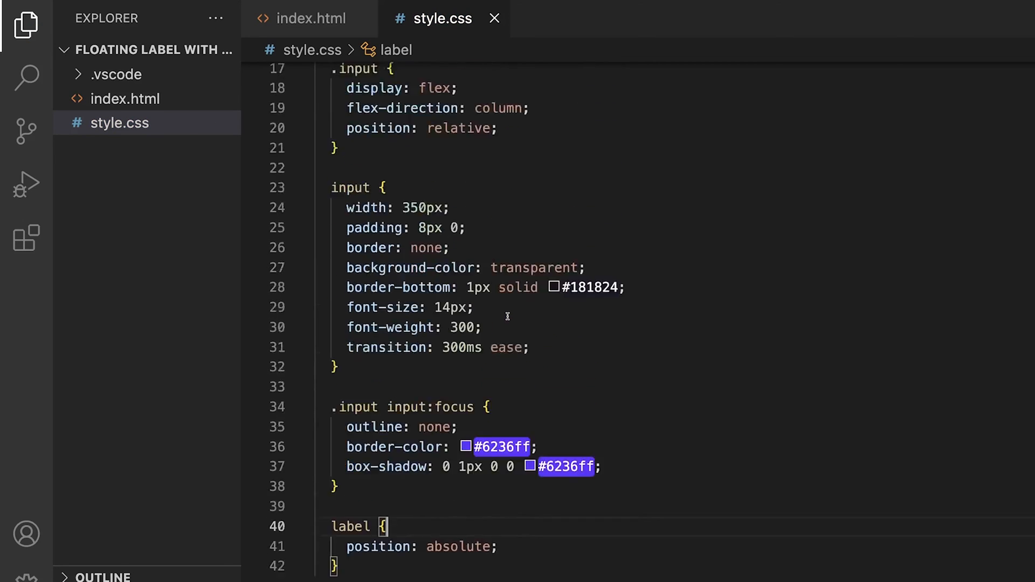
pyautogui.scroll(2, 506, 316)
pyautogui.moveTo(499, 273); pyautogui.dragTo(346, 274)
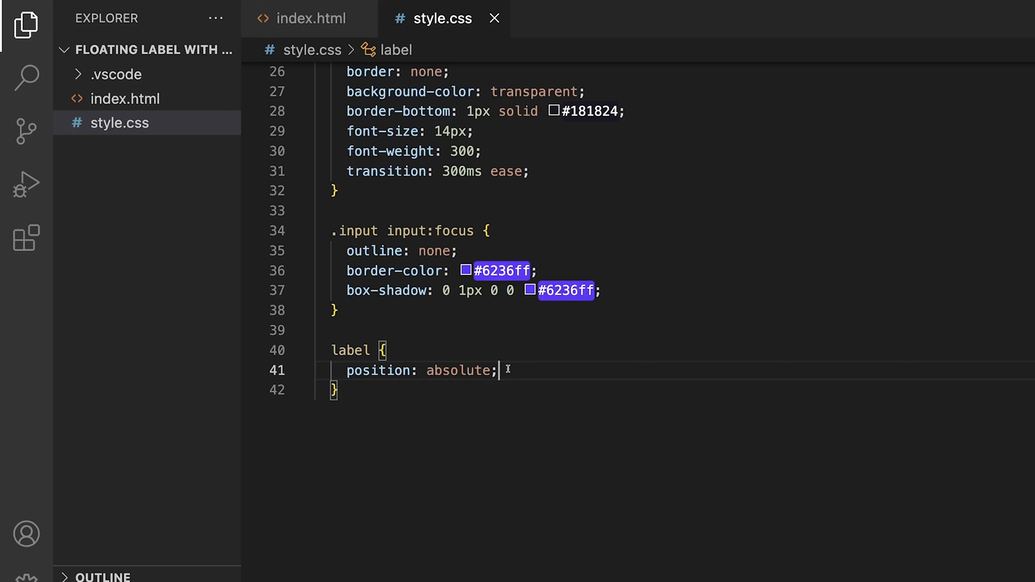
# Give the label height 100%, flex display, align-items center and a 300ms ease transition
pyautogui.write('height: 100%;')
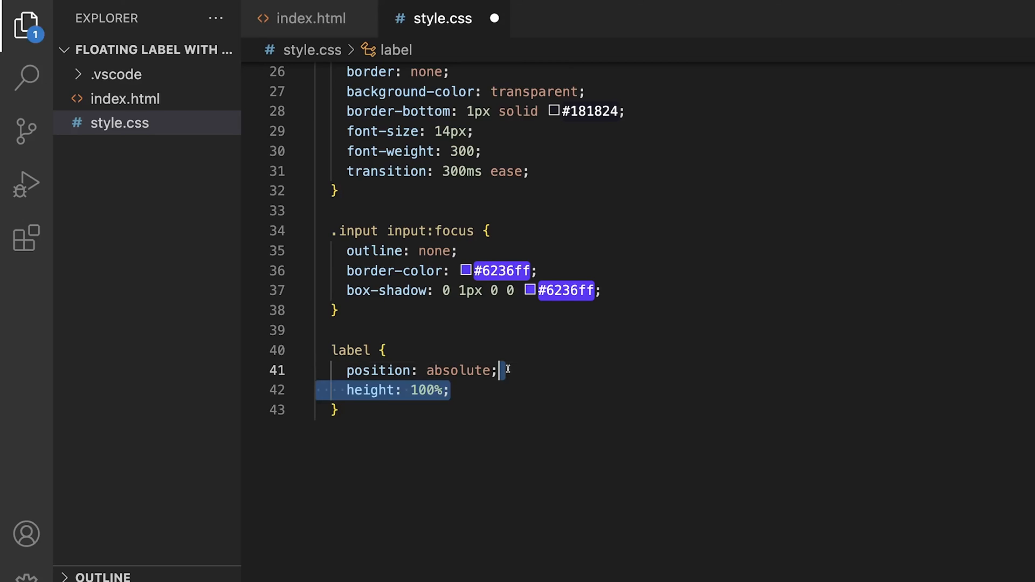
pyautogui.scroll(-1, 508, 370)
pyautogui.write('display: flex;')
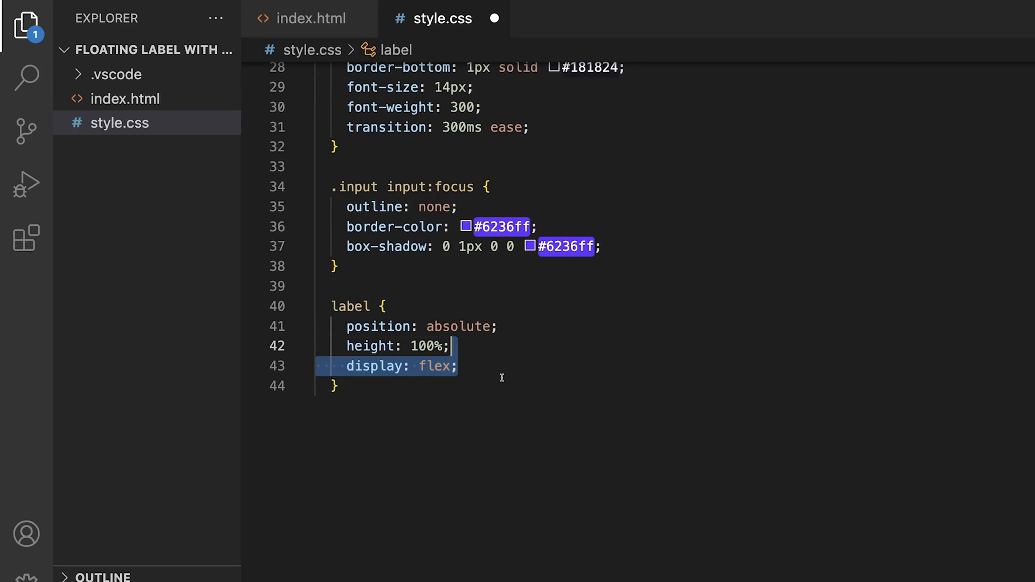
pyautogui.press('Down')
pyautogui.write('align-items: center;')
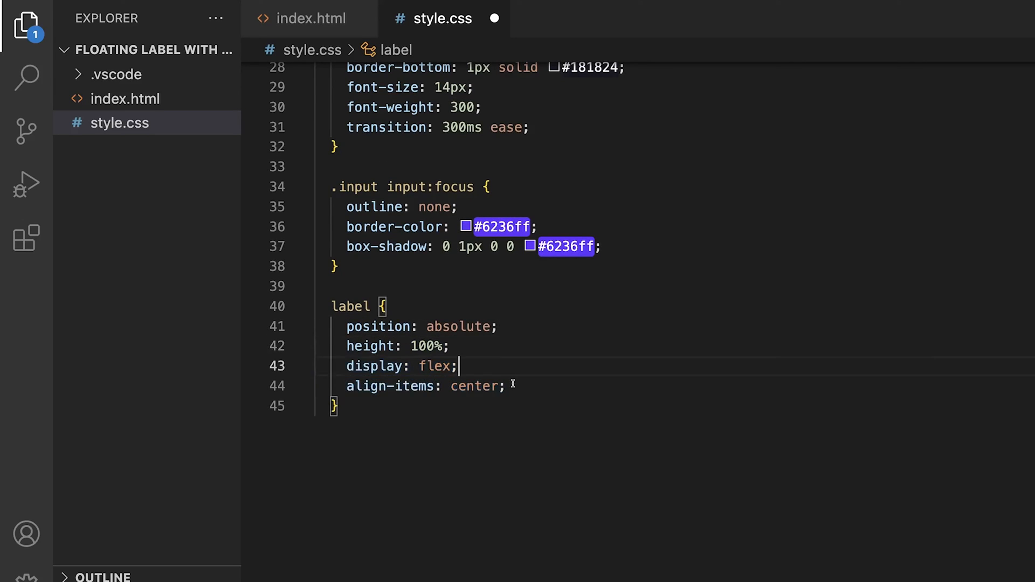
pyautogui.press('Down')
pyautogui.hotkey('ctrl', 'v')
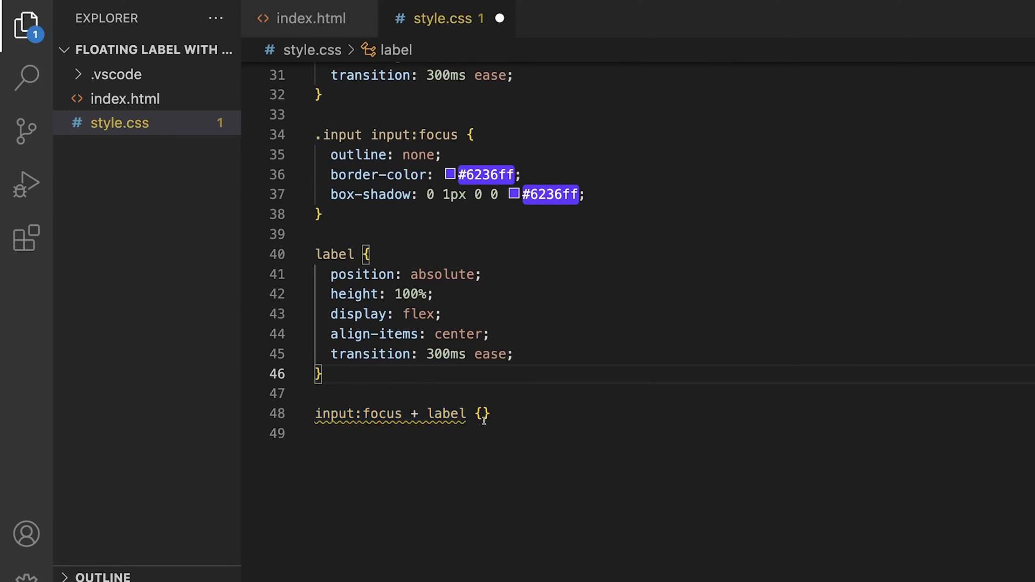
# Fill the input:focus + label rule with transform: translateY(-27px)
pyautogui.click(414, 415)
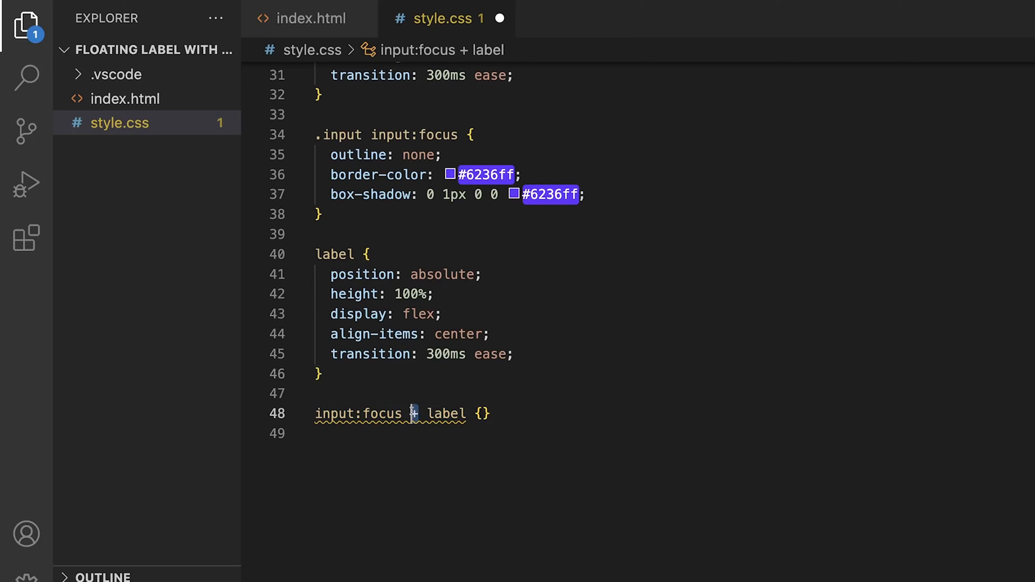
pyautogui.moveTo(466, 413); pyautogui.dragTo(428, 414)
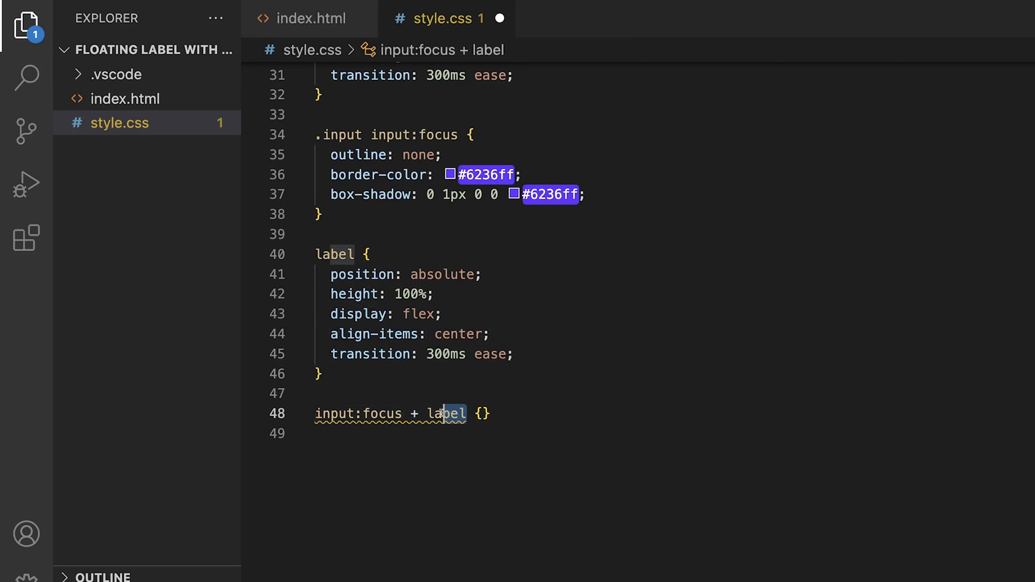
pyautogui.click(505, 413)
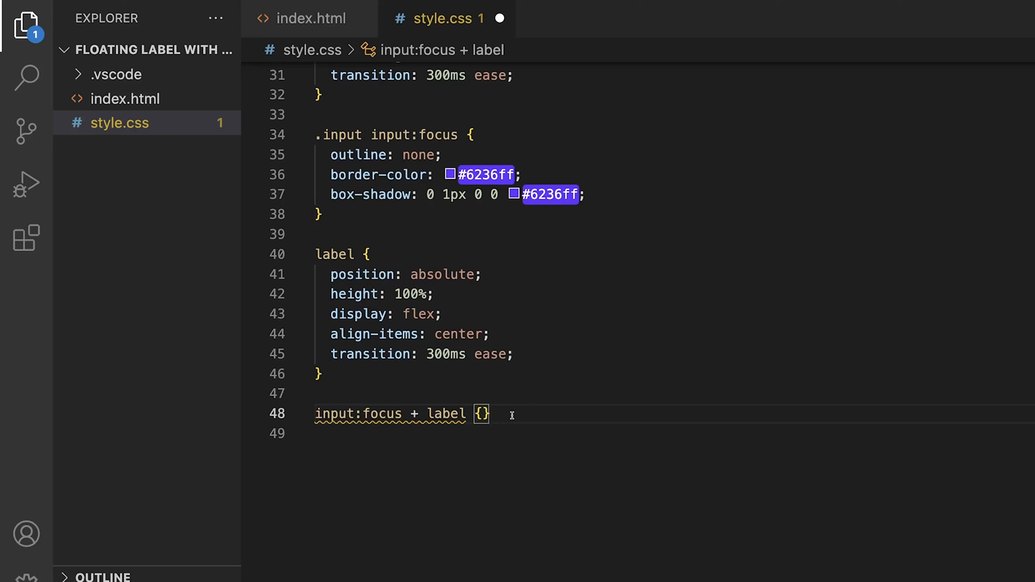
pyautogui.write('transform: translateY(-27px);')
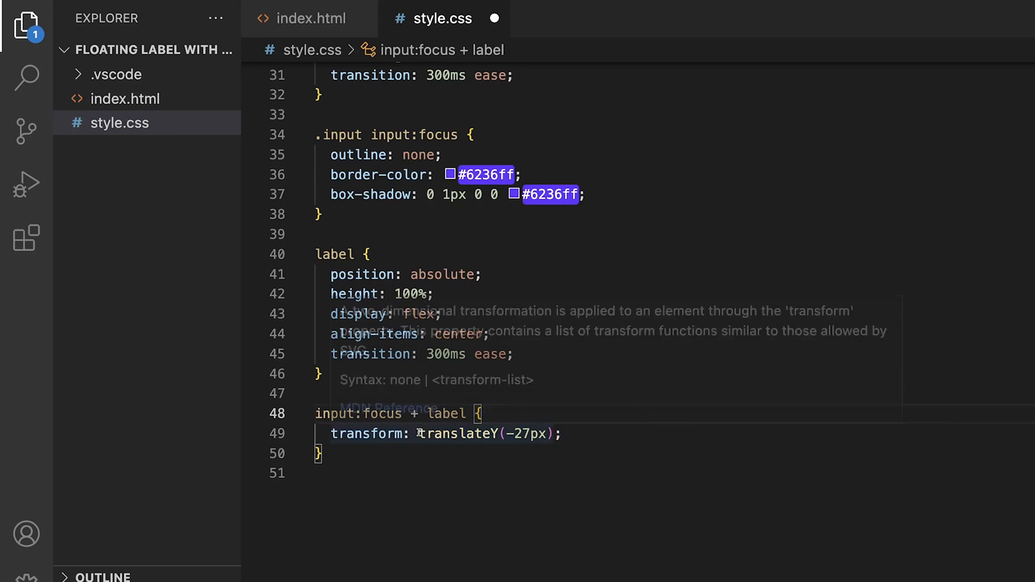
pyautogui.moveTo(419, 433); pyautogui.dragTo(486, 434)
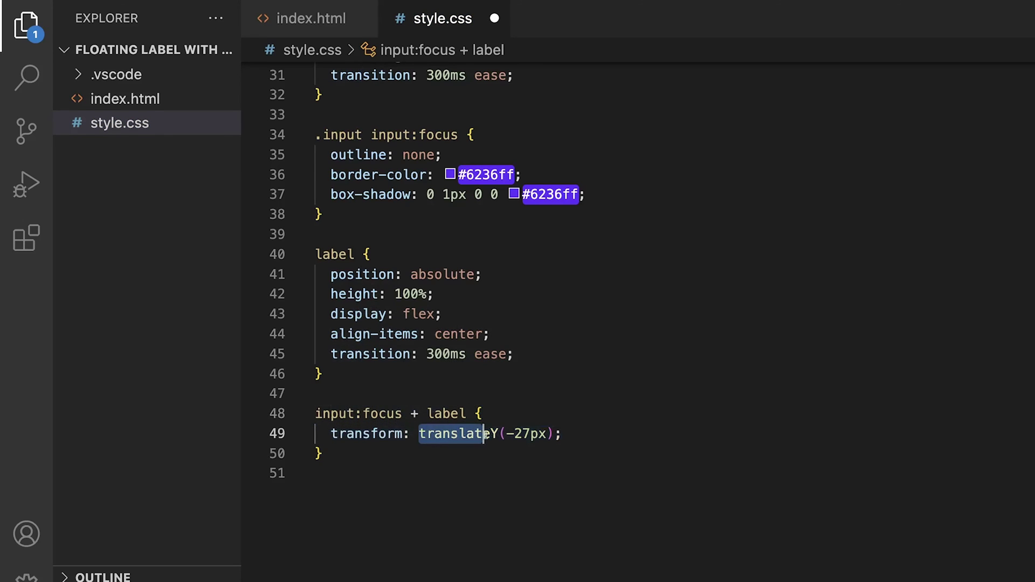
pyautogui.click(536, 434)
pyautogui.doubleClick(536, 434)
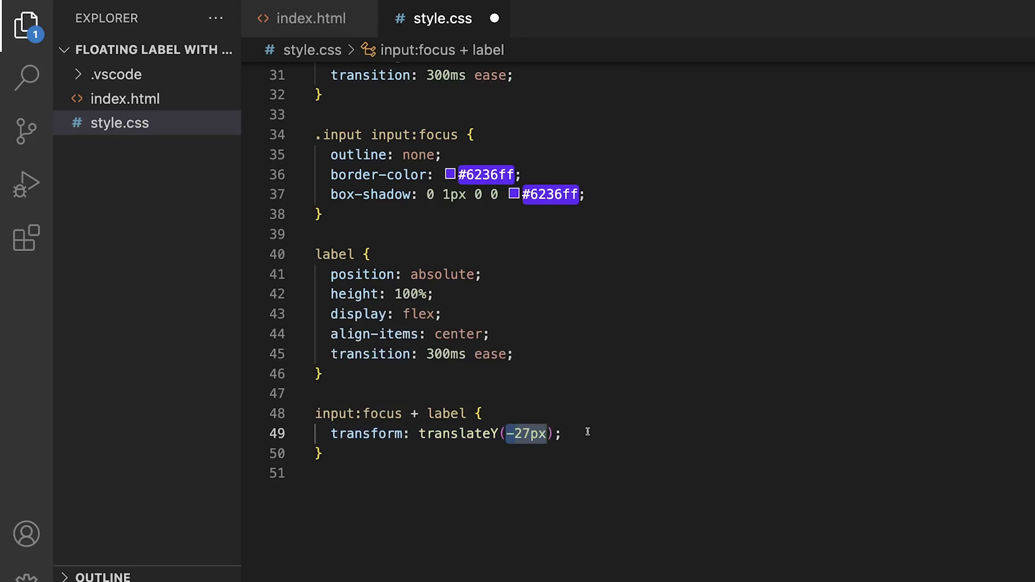
pyautogui.click(587, 434)
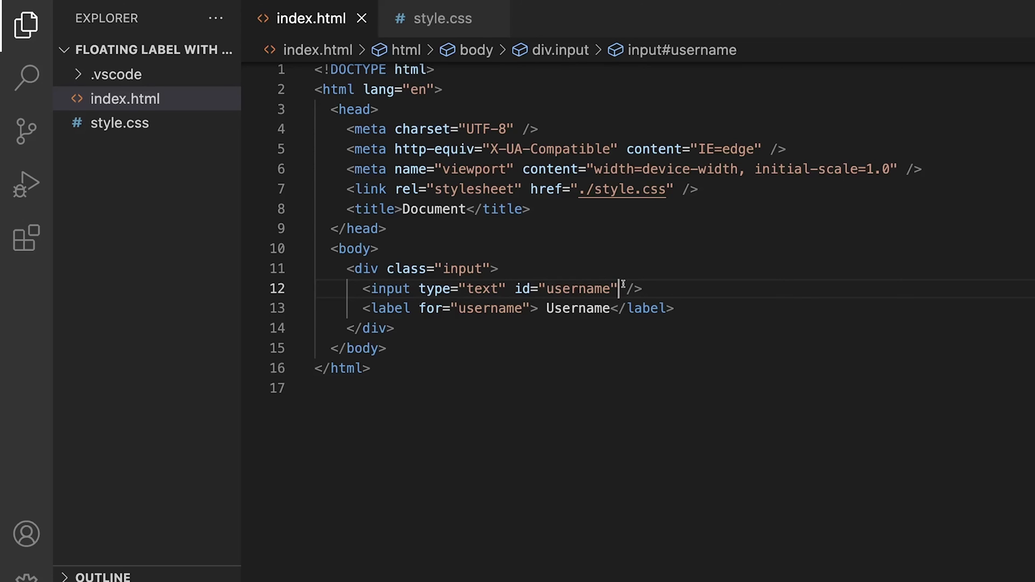
pyautogui.write('placeholder=" "')
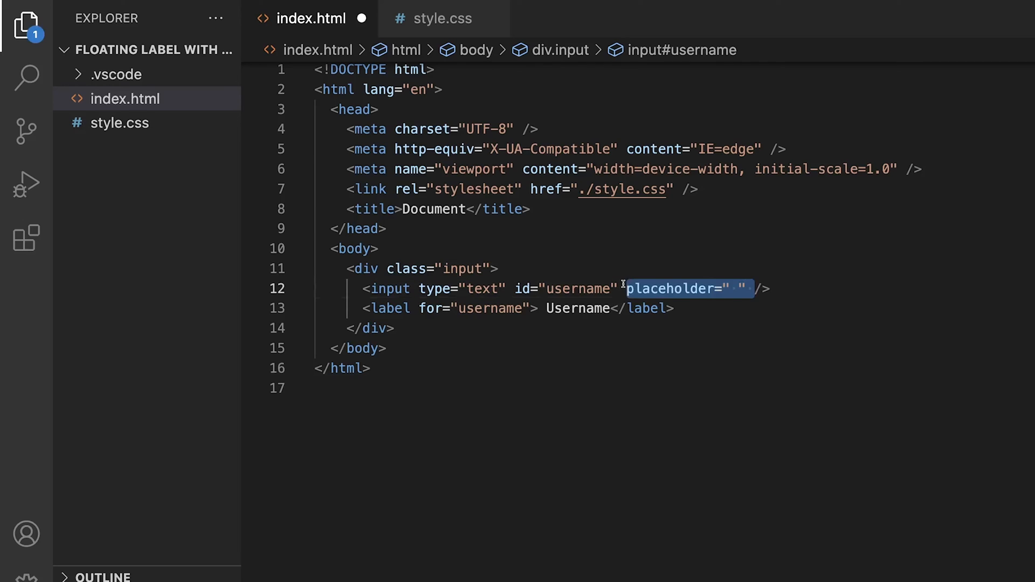
# Review the placeholder=" " attribute on the input, save index.html and return to style.css
pyautogui.click(627, 288)
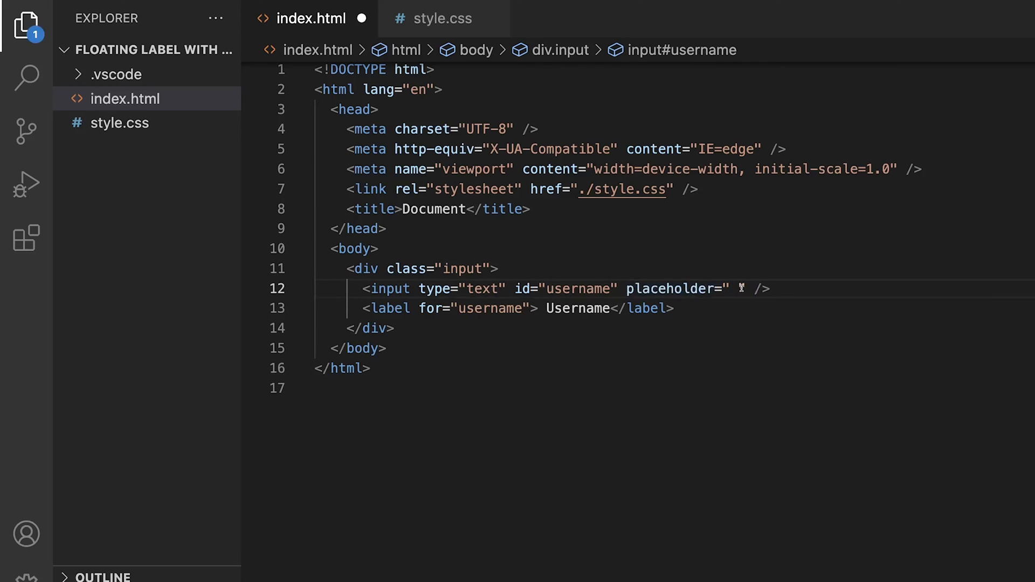
pyautogui.moveTo(745, 290); pyautogui.dragTo(724, 289)
pyautogui.press('Left')
pyautogui.hotkey('ctrl', 's')
pyautogui.hotkey('ctrl', 'Tab')
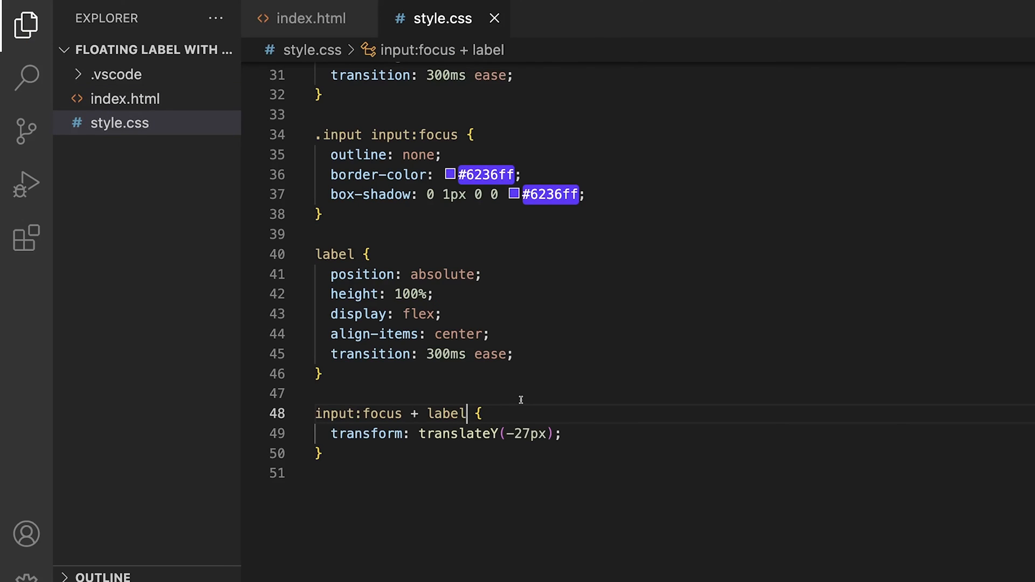
# Add input:not(:placeholder-shown) + label to the raised-label selector and save
pyautogui.moveTo(467, 413); pyautogui.dragTo(307, 413)
pyautogui.click(467, 414)
pyautogui.write(',')
pyautogui.press('Return')
pyautogui.write('input:not(:placeholder-shown) + label {')
pyautogui.scroll(-2, 467, 431)
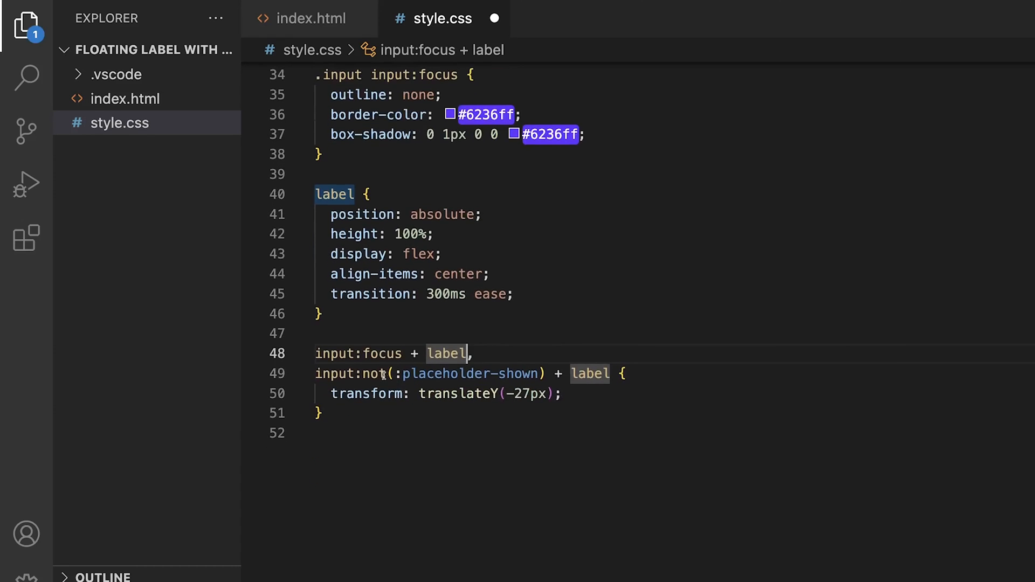
pyautogui.doubleClick(360, 373)
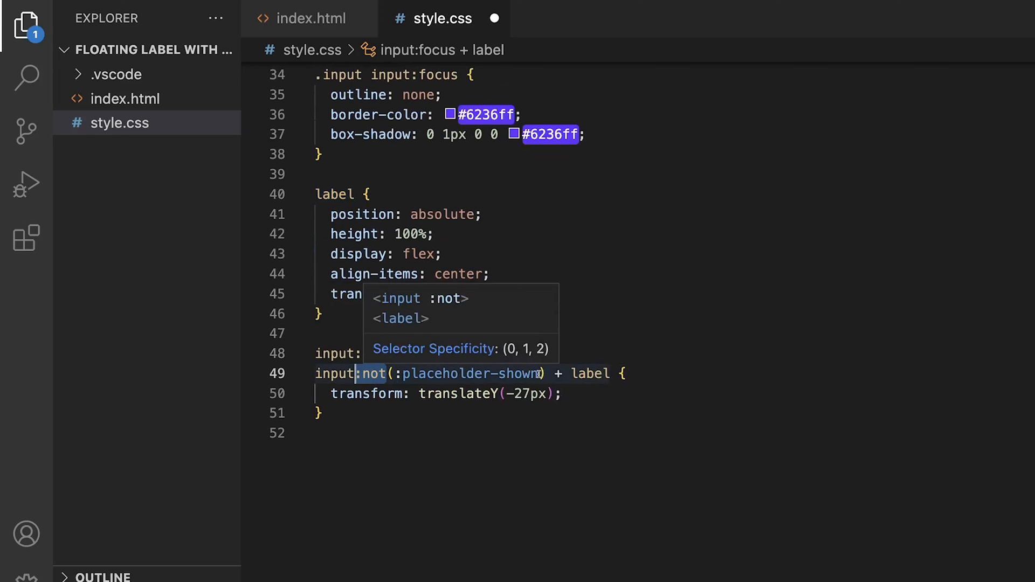
pyautogui.doubleClick(446, 374)
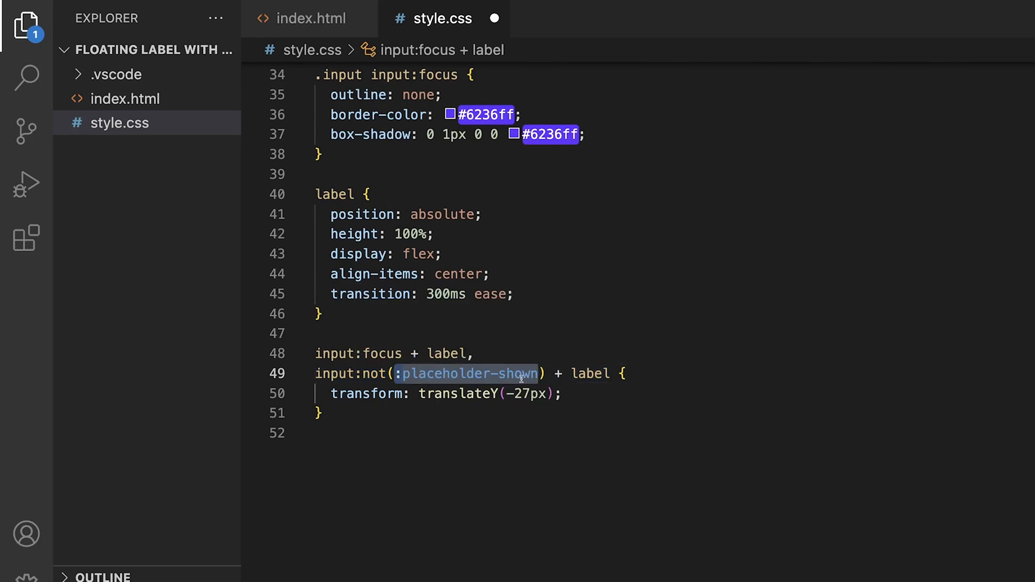
pyautogui.click(637, 373)
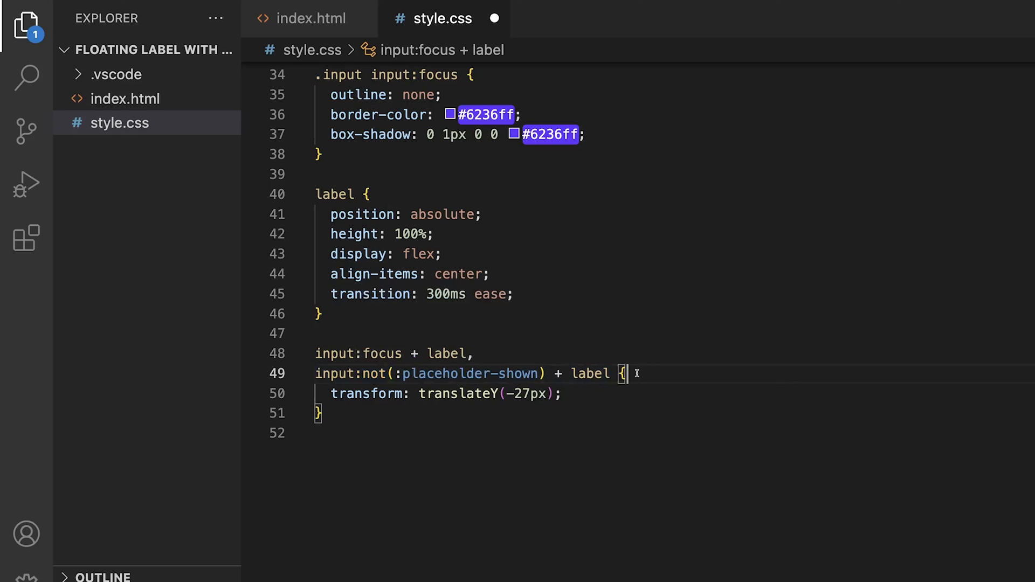
pyautogui.hotkey('ctrl', 's')
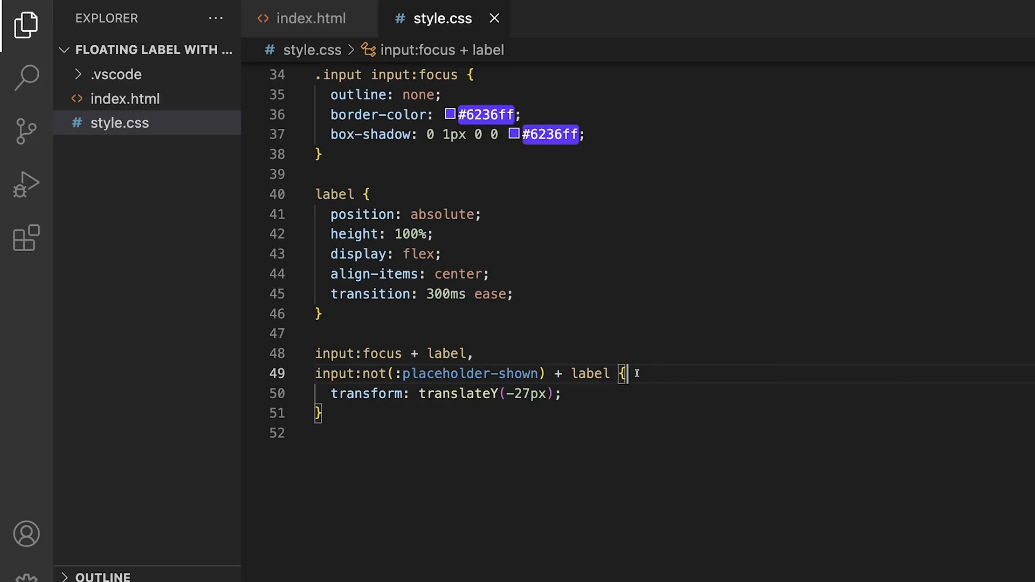